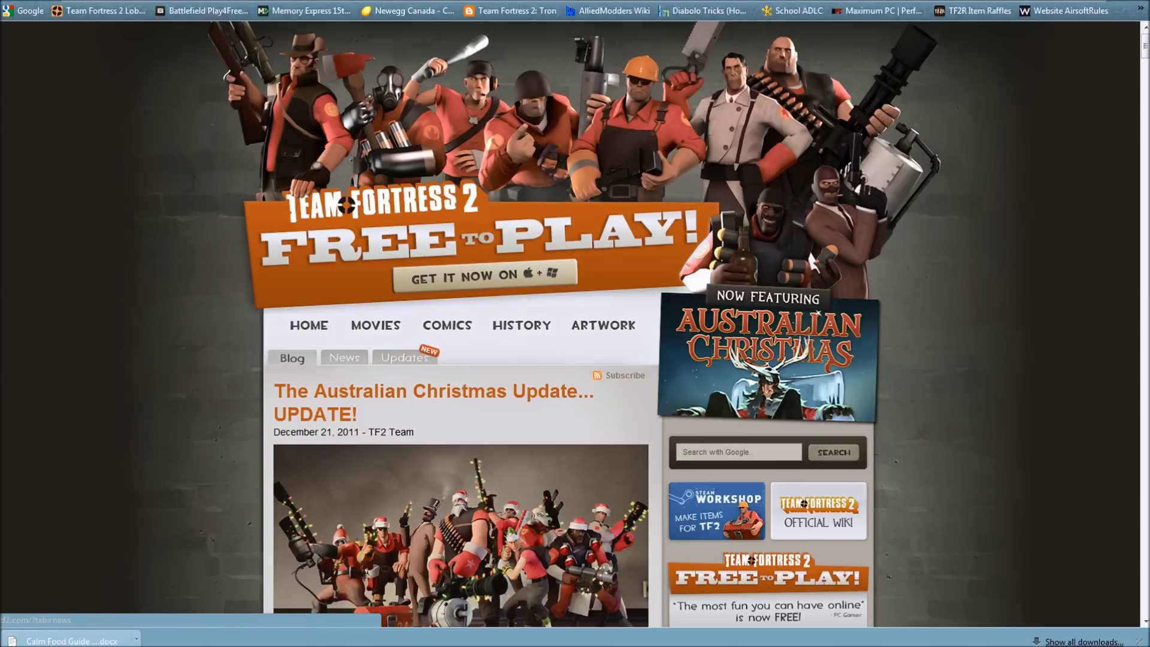
Switch the TF2 blog to the News section and scroll to the bottom of its posts
drag(347, 364, 350, 369)
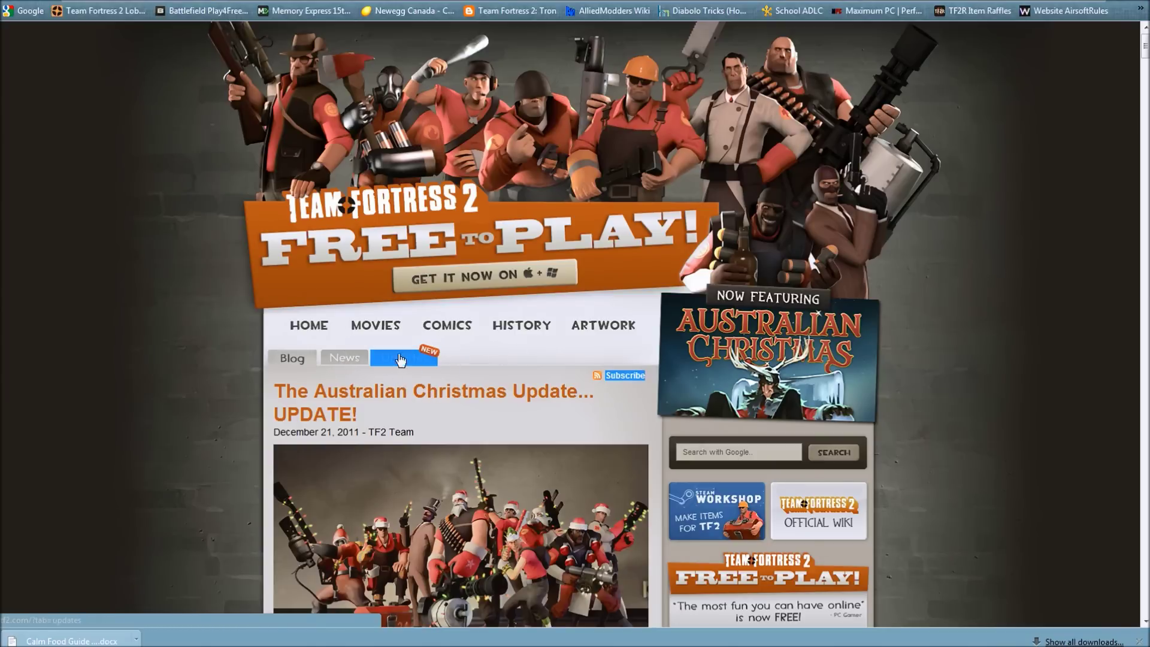
click(350, 359)
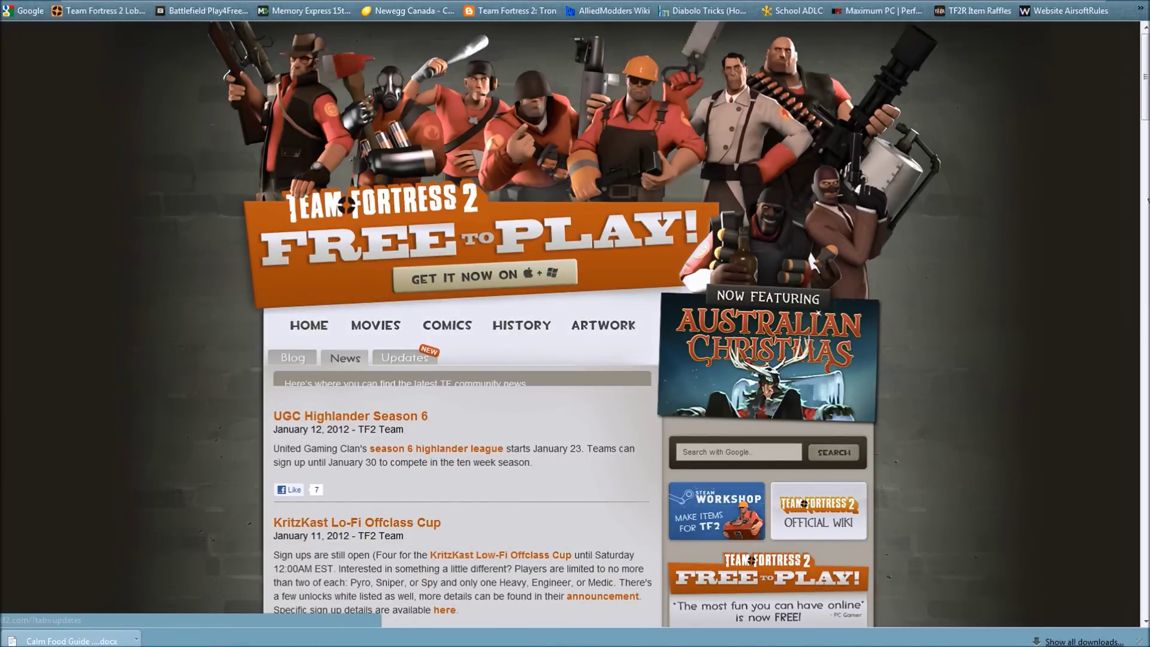
scroll(462, 323, down, 7)
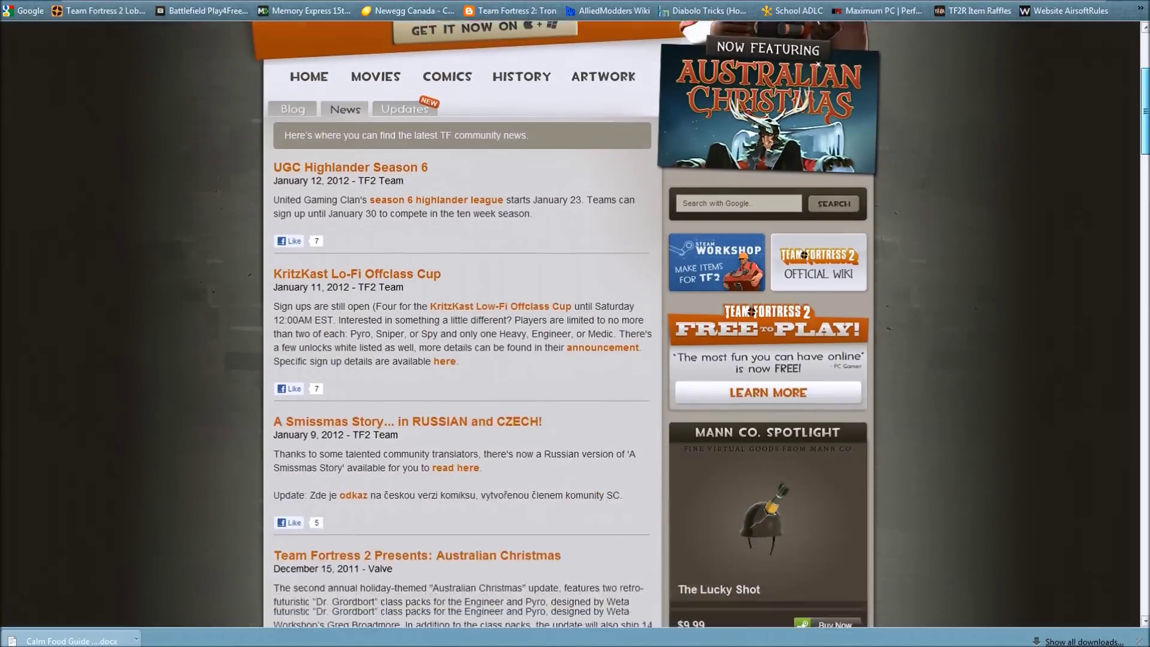
scroll(462, 324, down, 11)
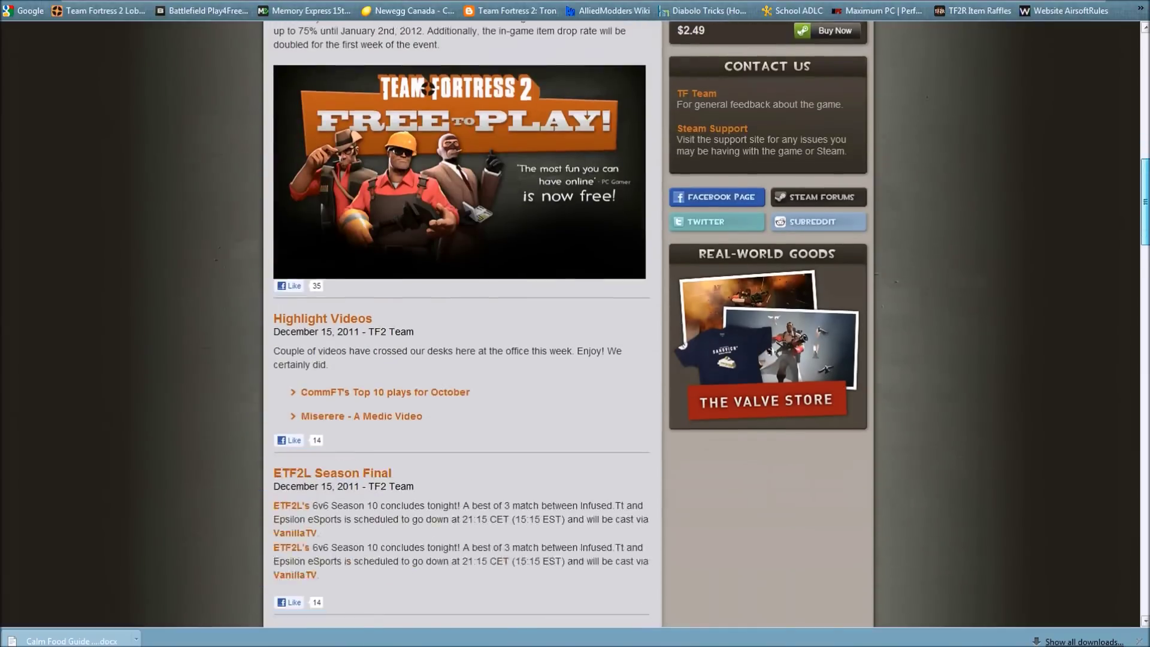
scroll(461, 323, down, 11)
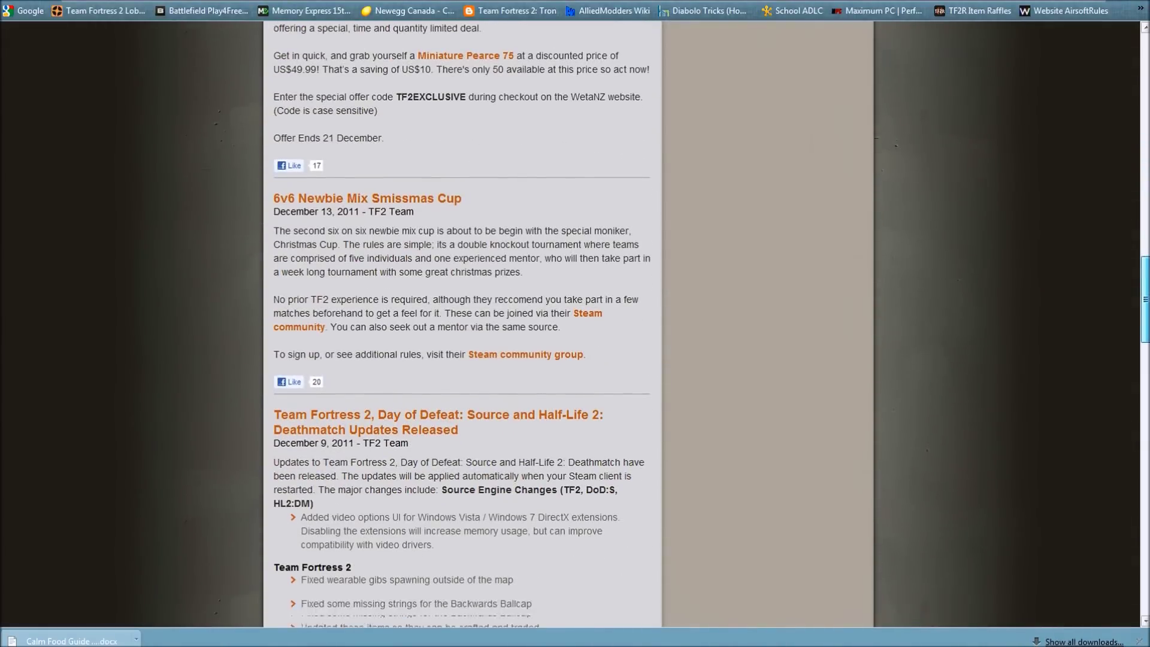
scroll(461, 323, down, 9)
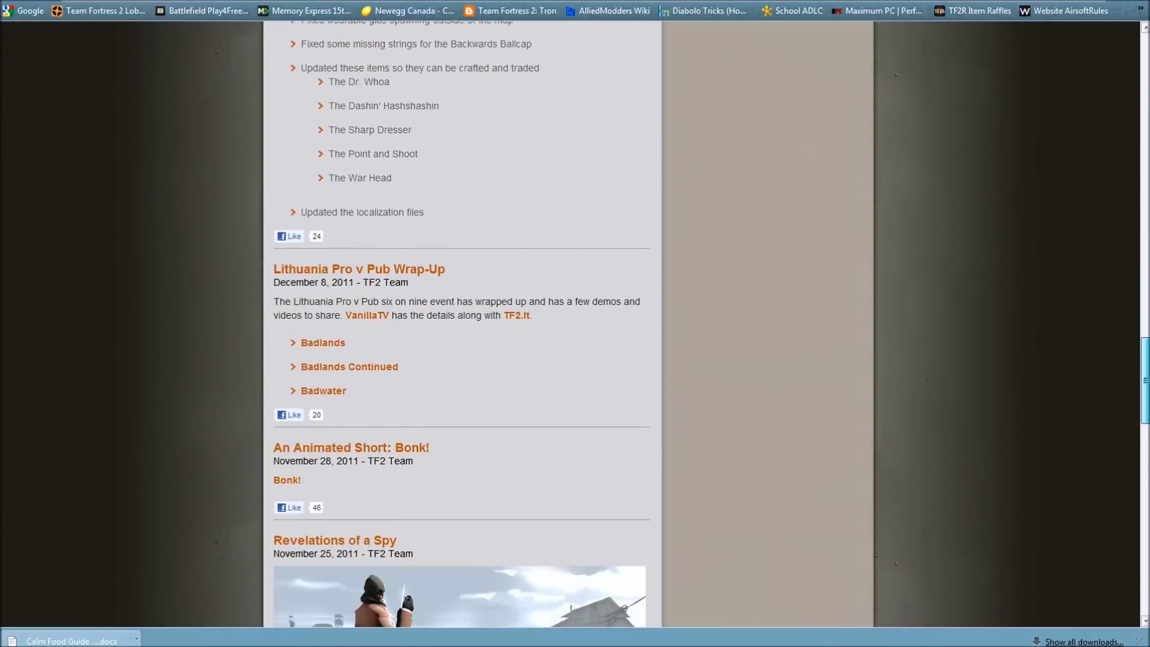
scroll(461, 324, down, 15)
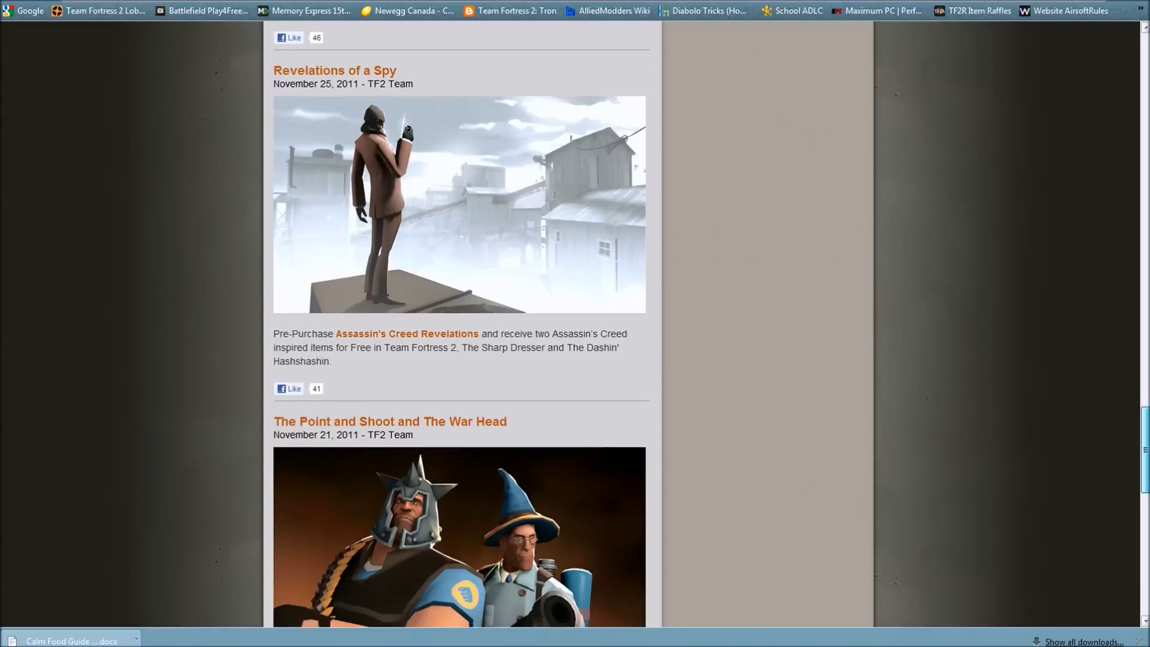
scroll(328, 505, down, 3)
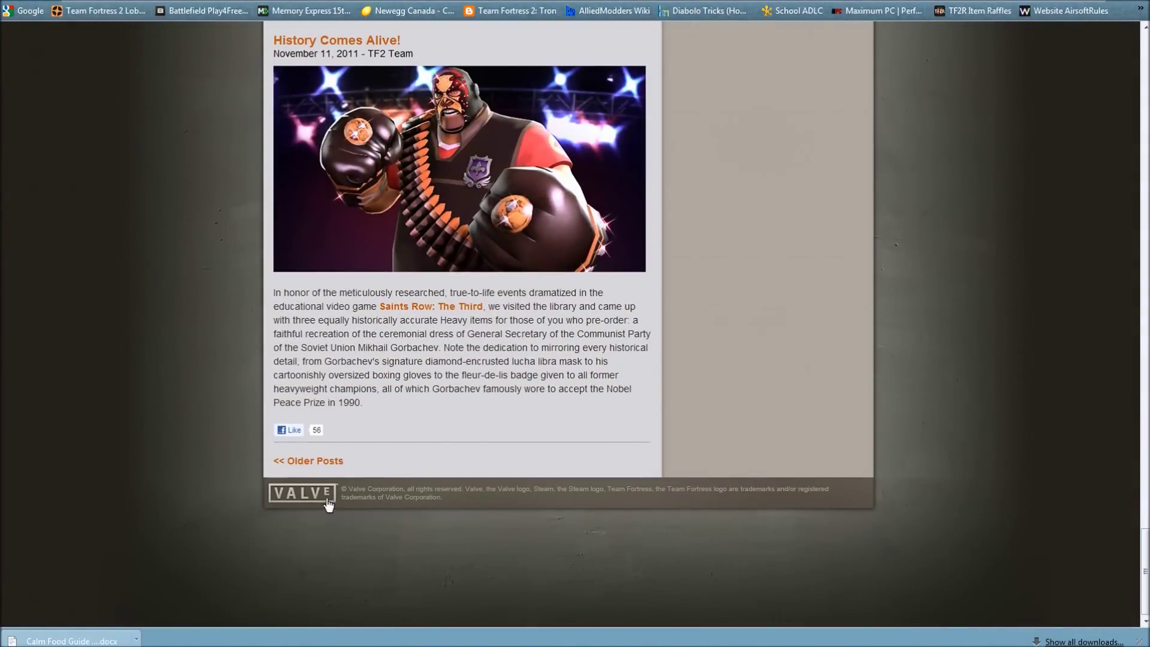
Load the older page of November and October 2011 news posts and browse it
click(324, 460)
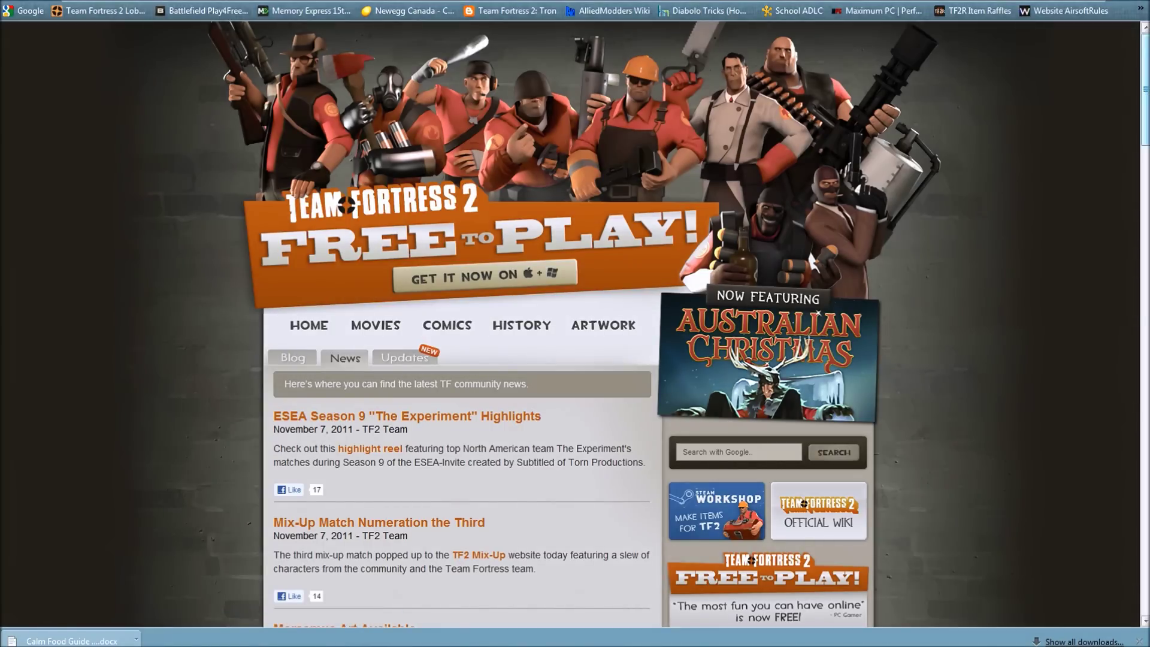
scroll(575, 324, down, 3)
scroll(575, 323, down, 1)
scroll(575, 323, down, 8)
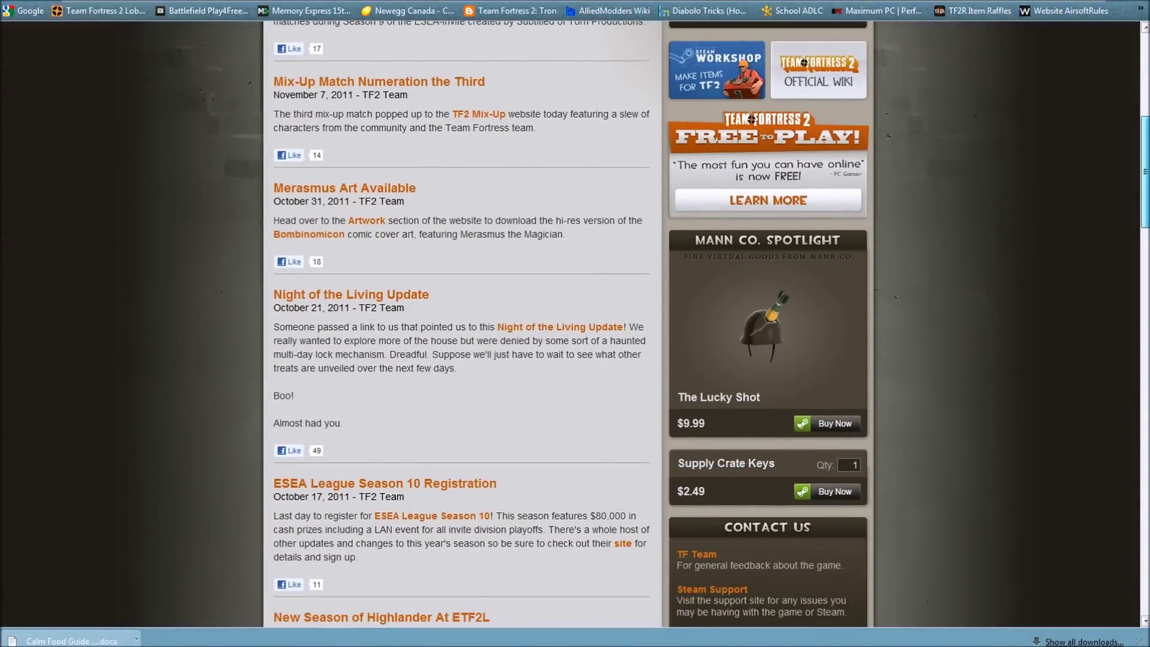
scroll(575, 323, down, 20)
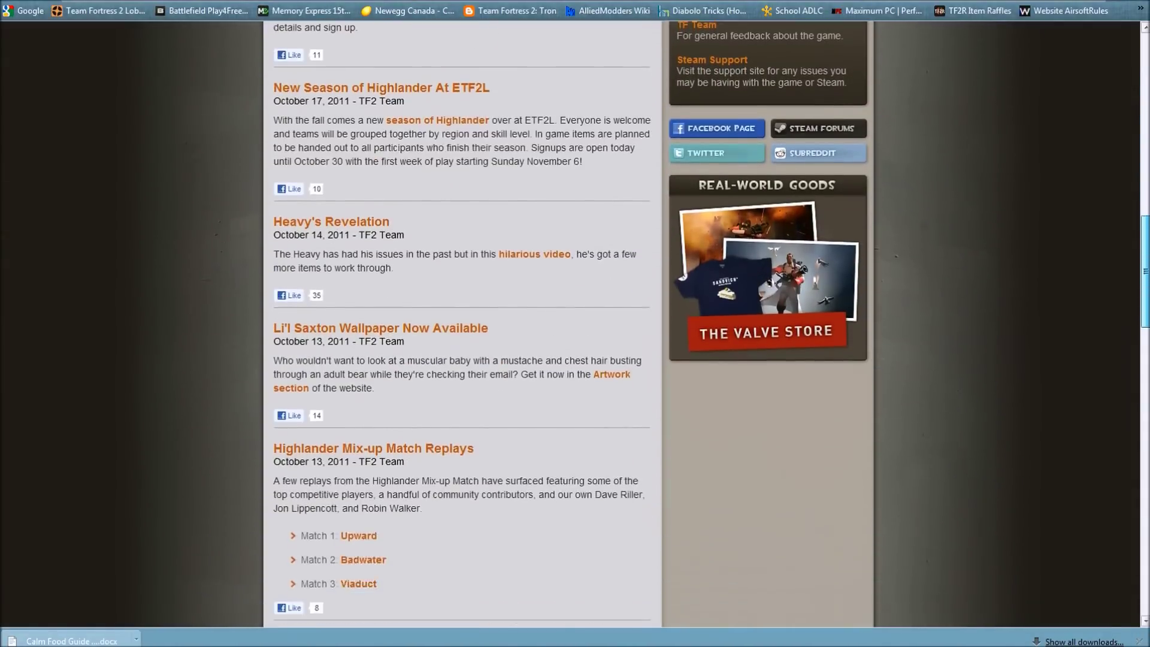
scroll(575, 323, down, 10)
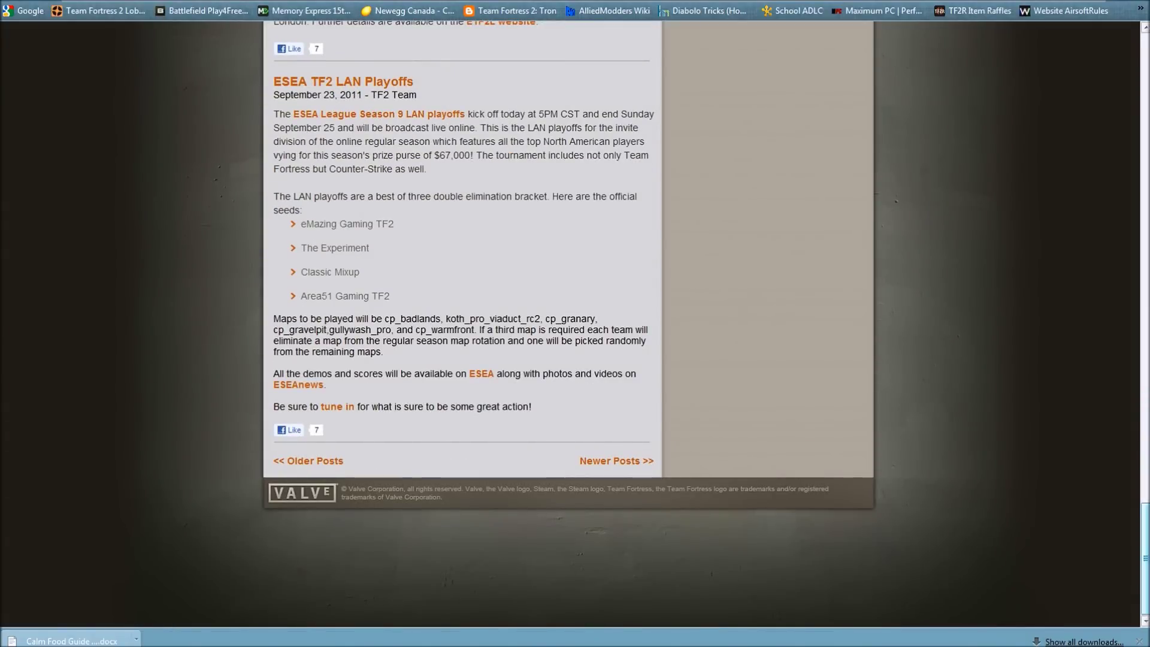
scroll(575, 323, up, 15)
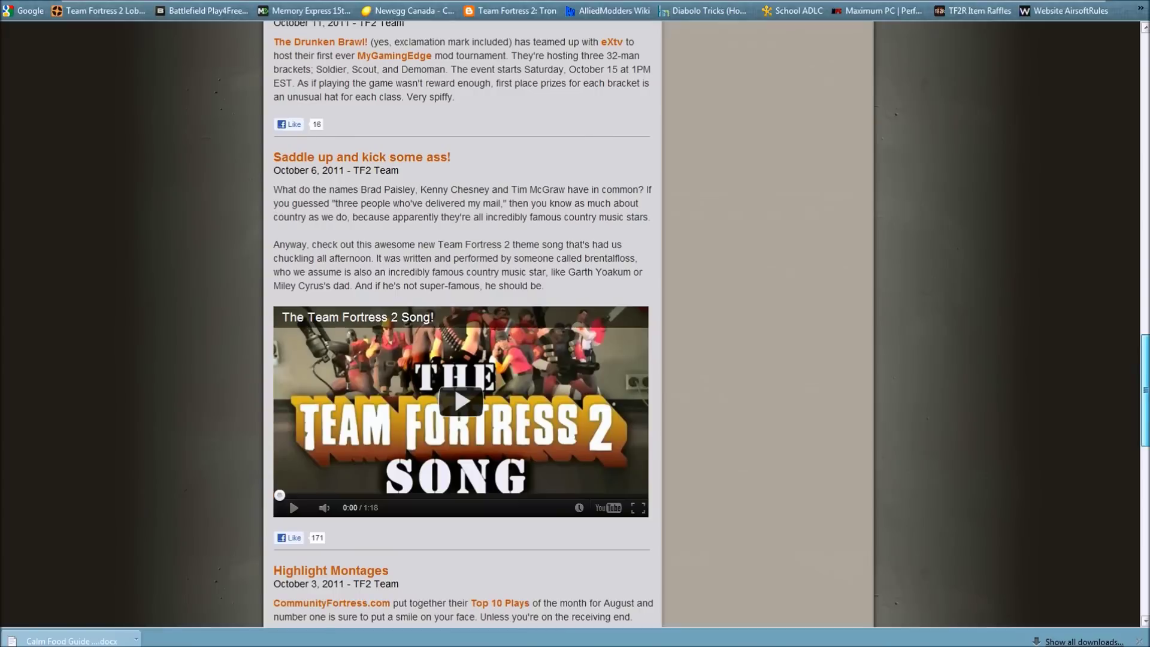
scroll(575, 323, up, 6)
scroll(575, 323, up, 4)
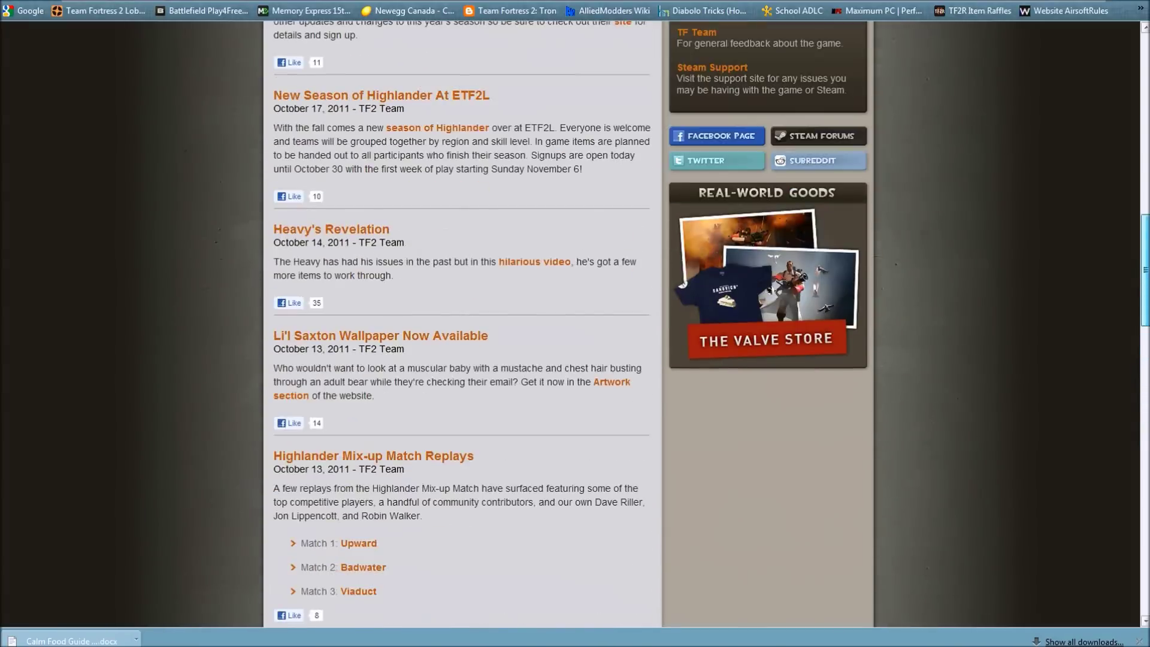
scroll(1124, 558, down, 20)
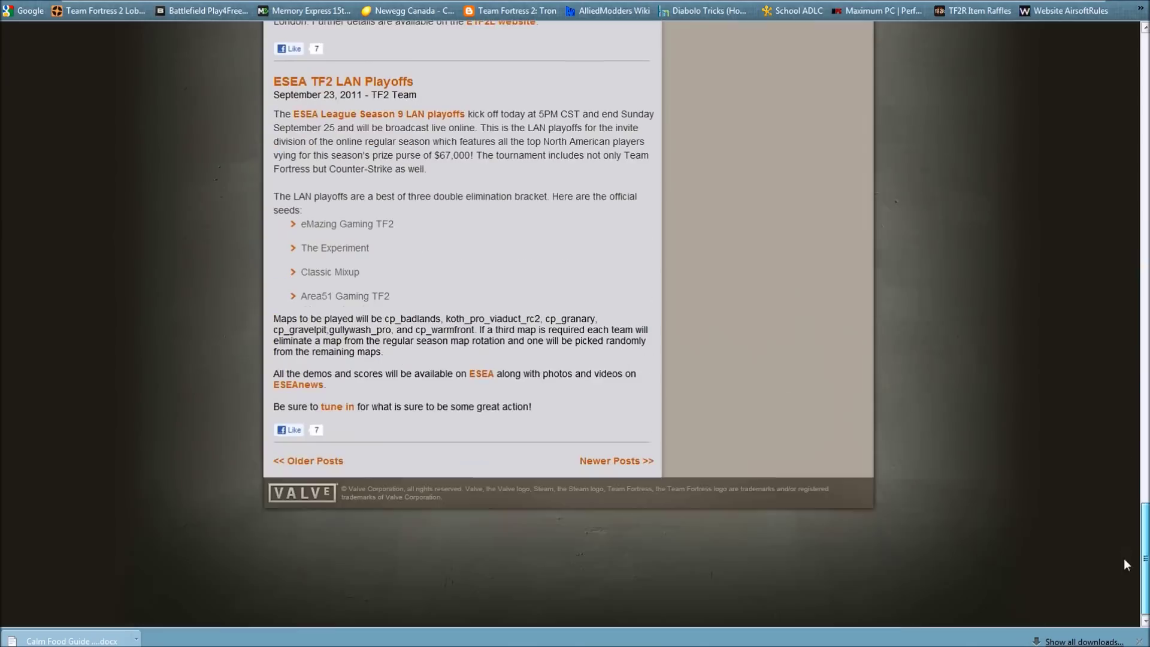
Browse the September/August 2011 posts, then drag back up to the October 2011 posts
click(333, 462)
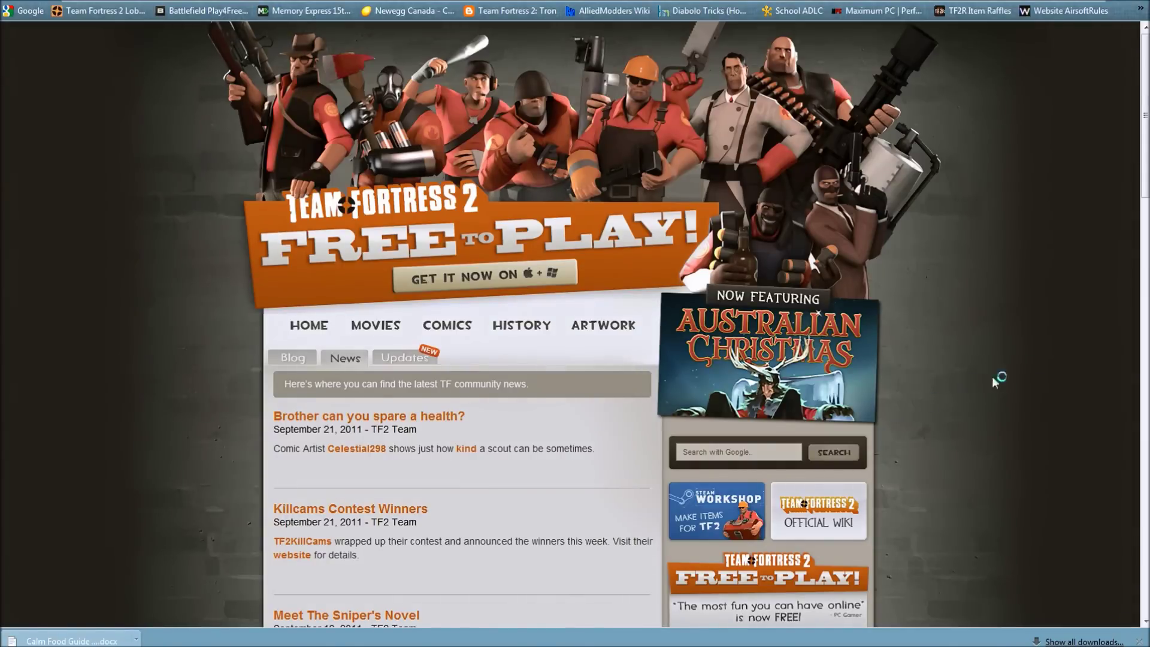
scroll(575, 324, down, 12)
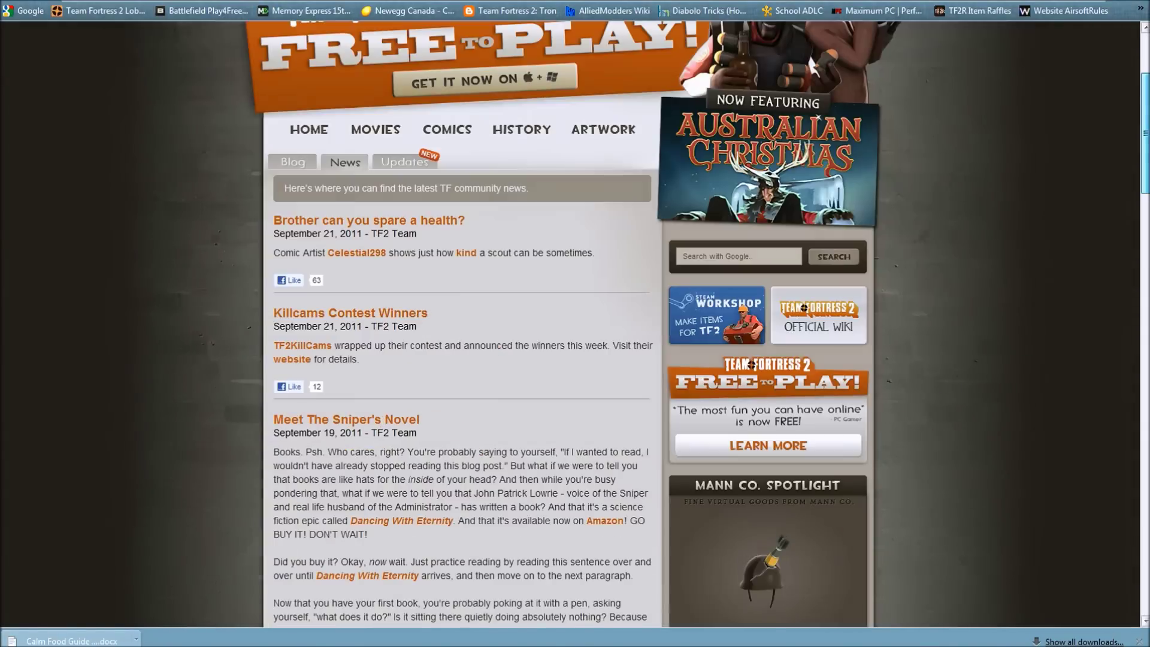
scroll(575, 323, down, 9)
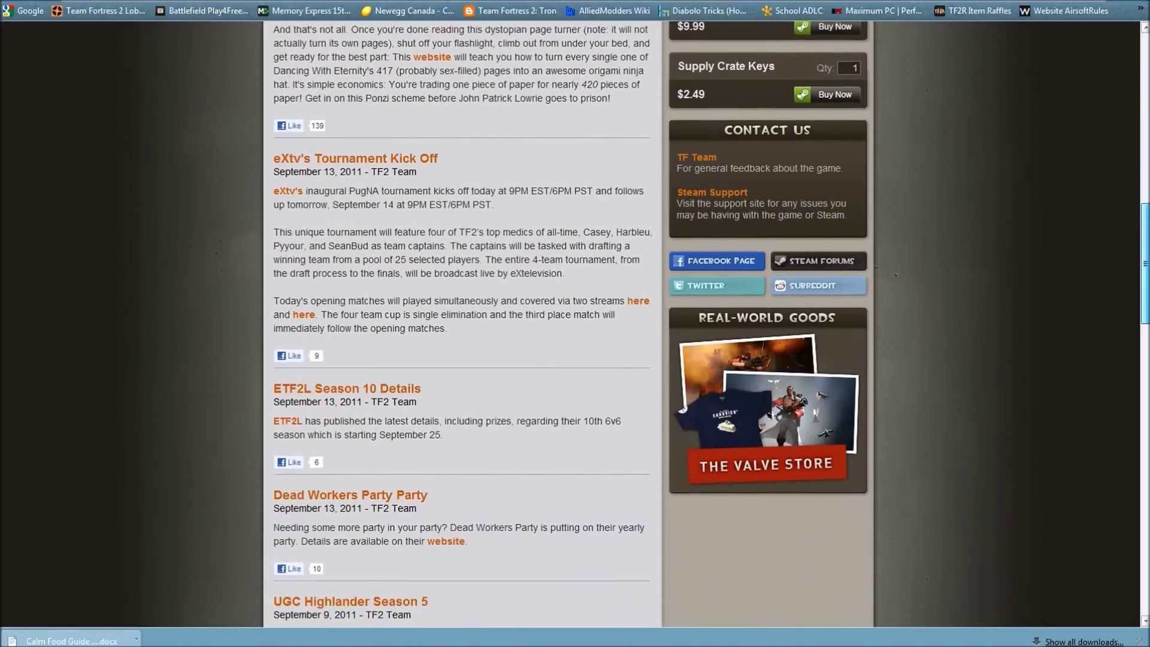
scroll(575, 323, down, 12)
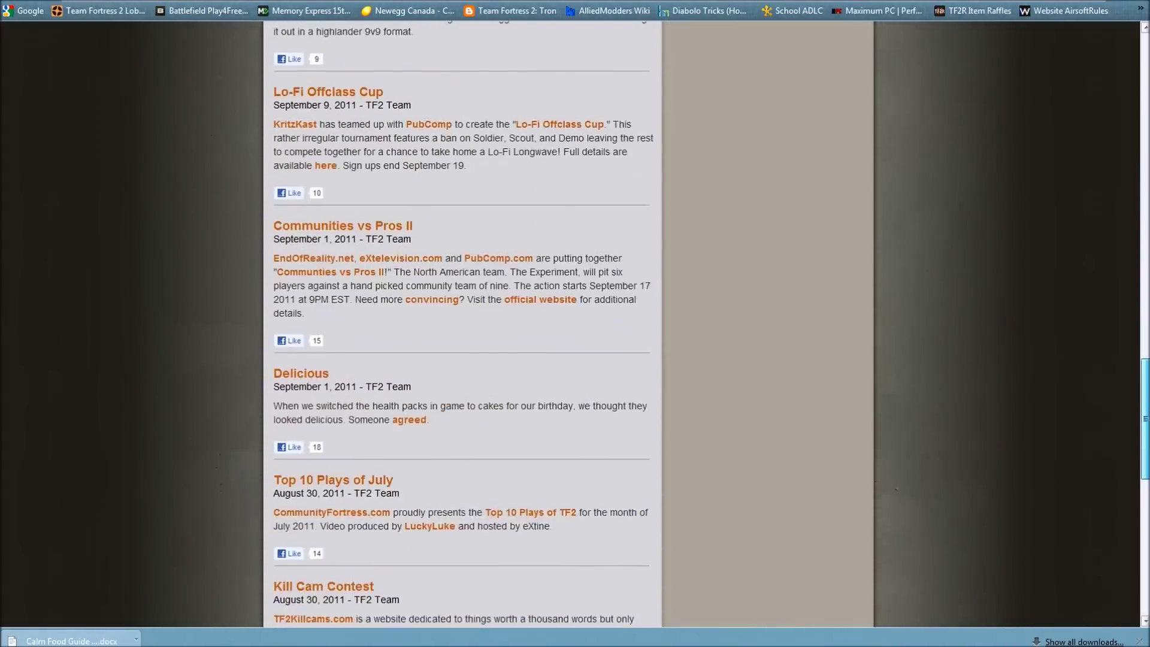
scroll(1090, 556, down, 5)
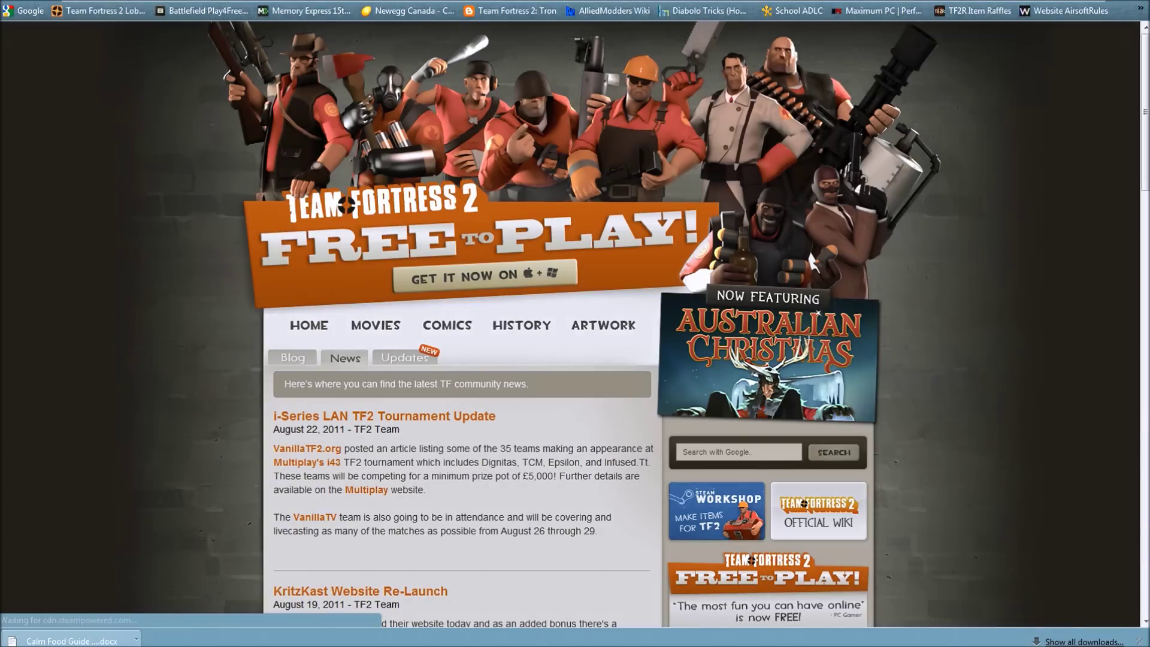
scroll(575, 324, down, 15)
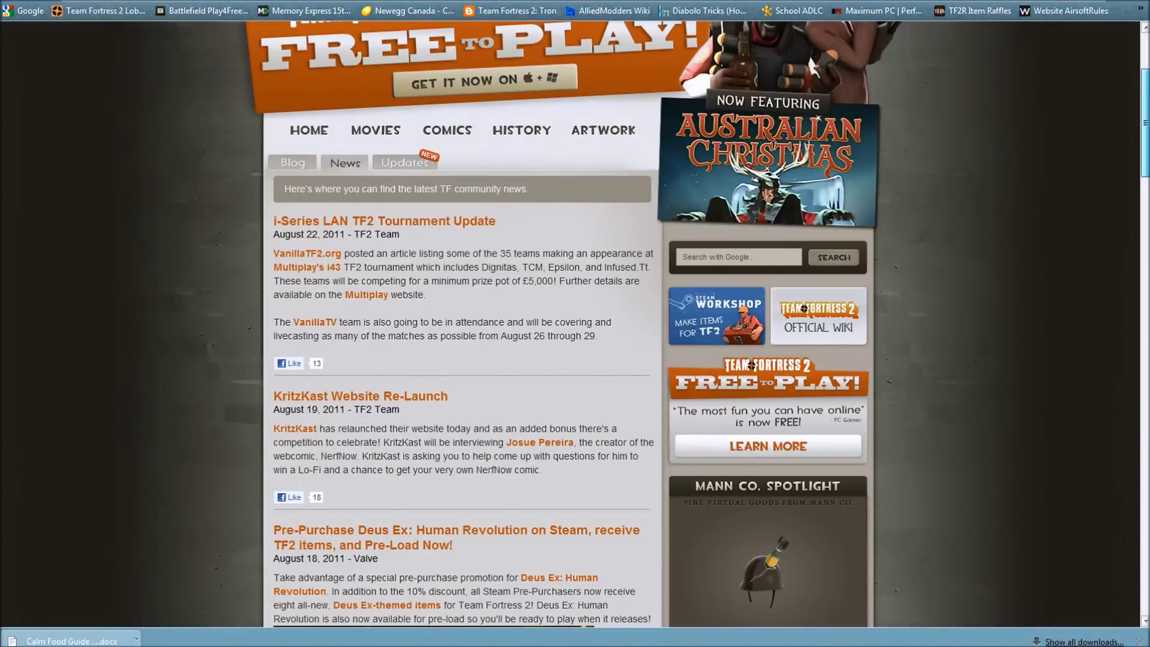
scroll(575, 323, down, 10)
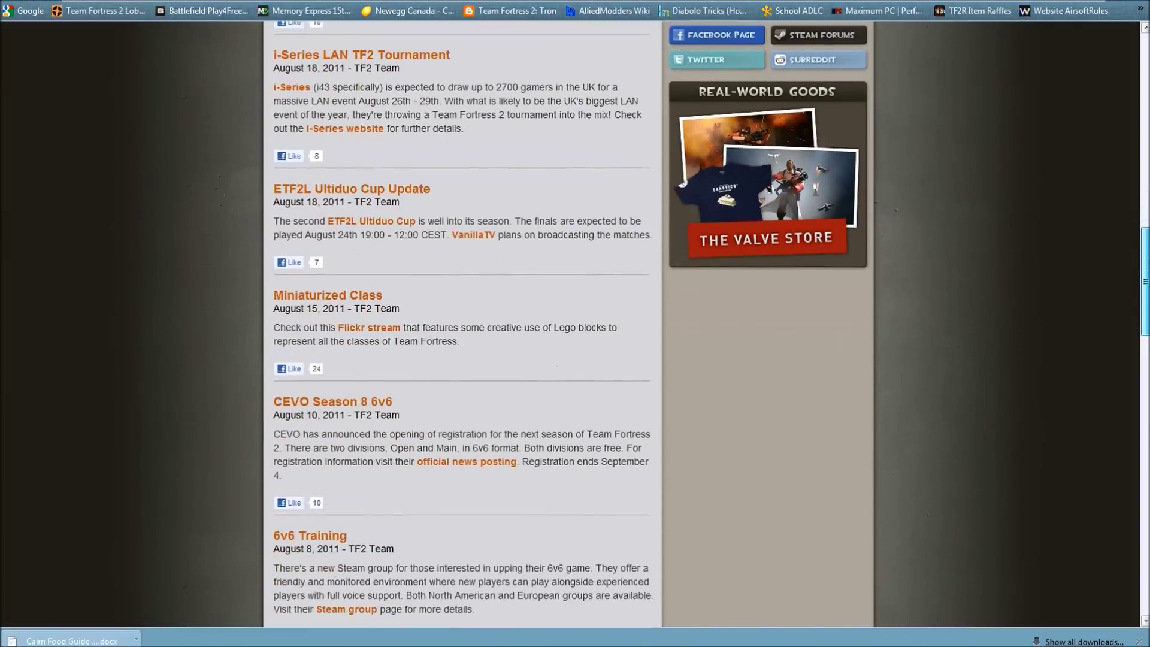
scroll(575, 323, down, 10)
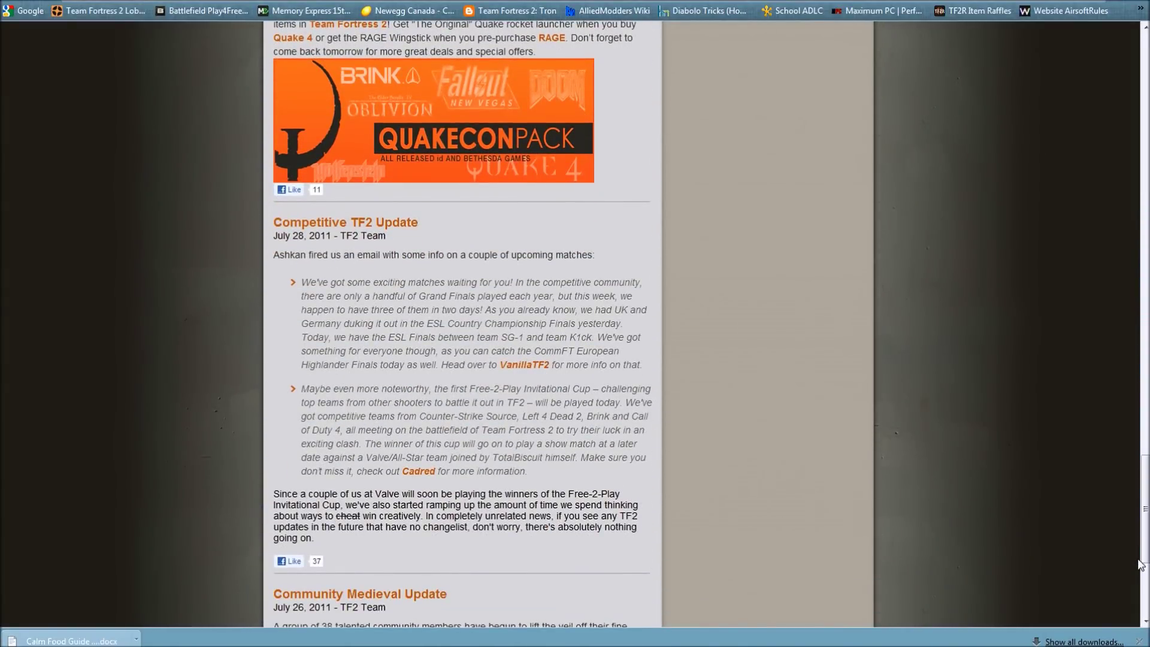
drag(1134, 561, 1135, 219)
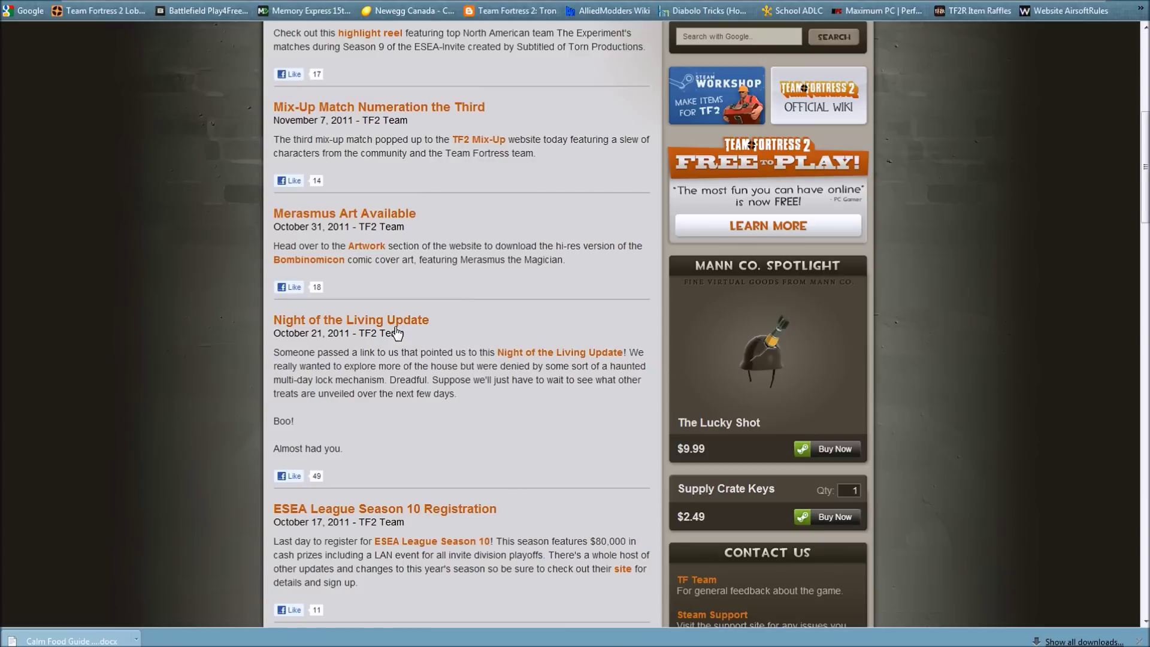
Open the 'Night of the Living Update' post and follow its link to the Halloween site's 1st Night Kitchen
click(347, 321)
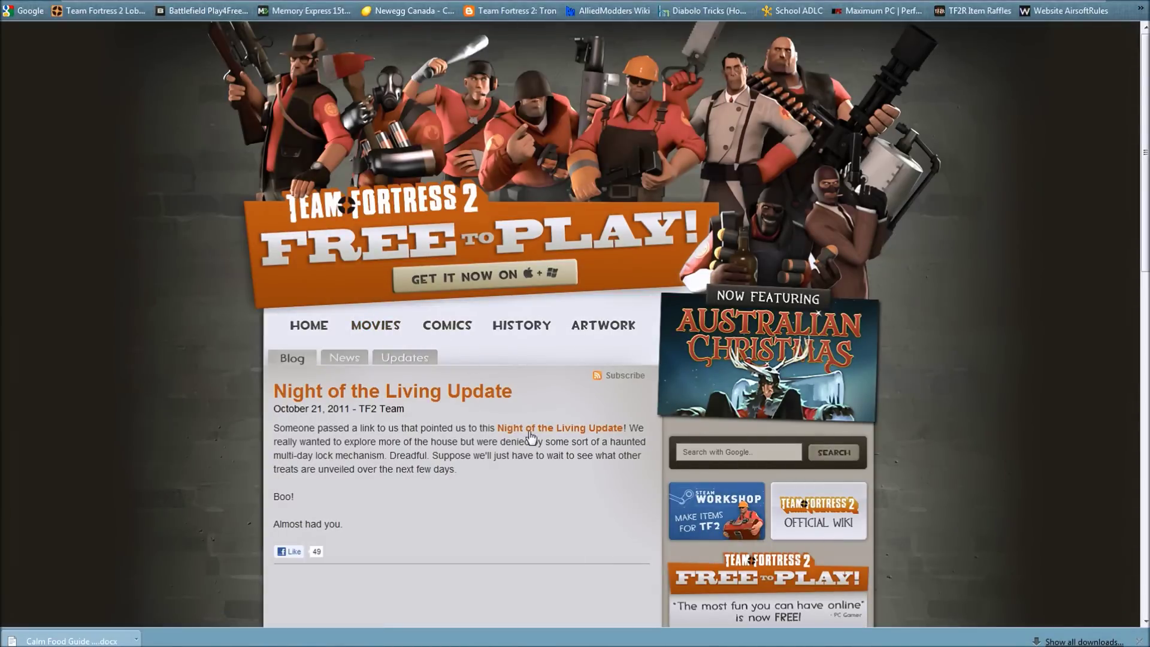
click(566, 429)
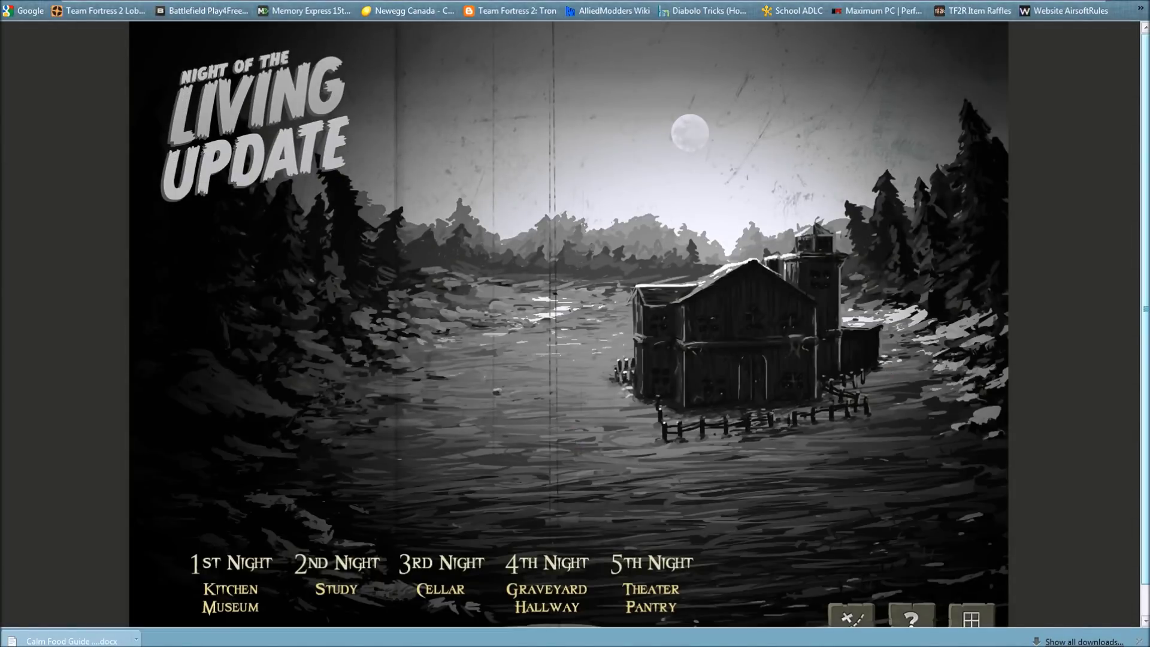
scroll(569, 329, down, 1)
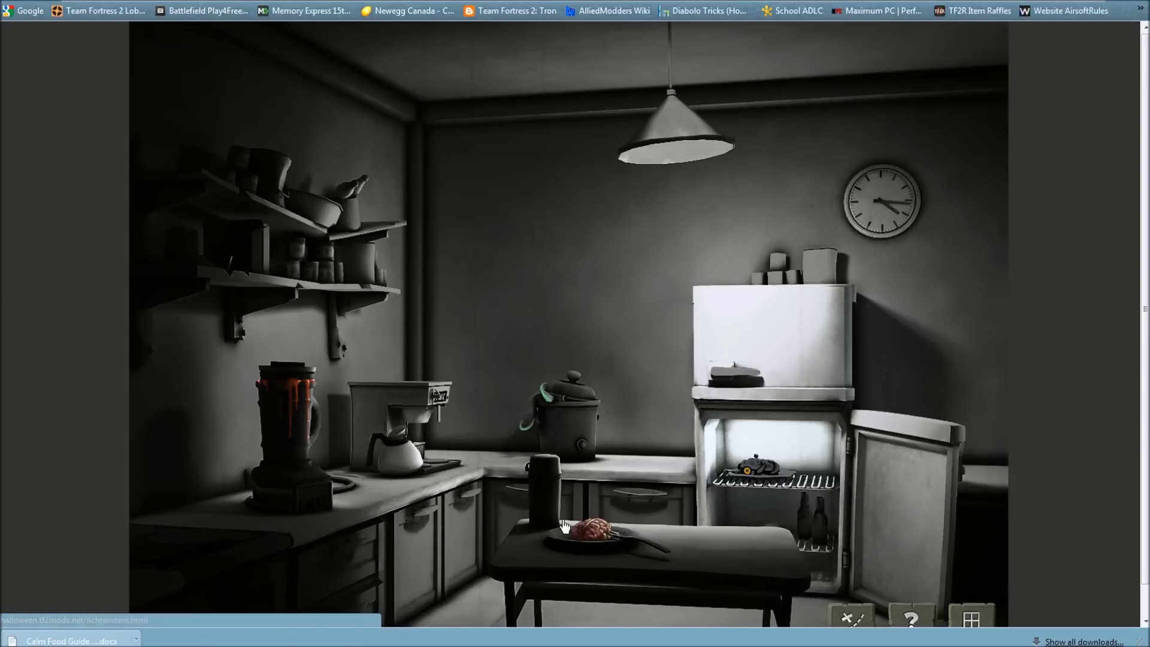
Open the Halloween story page, scroll to Singed Scythe, and download it for the first weapon
click(276, 416)
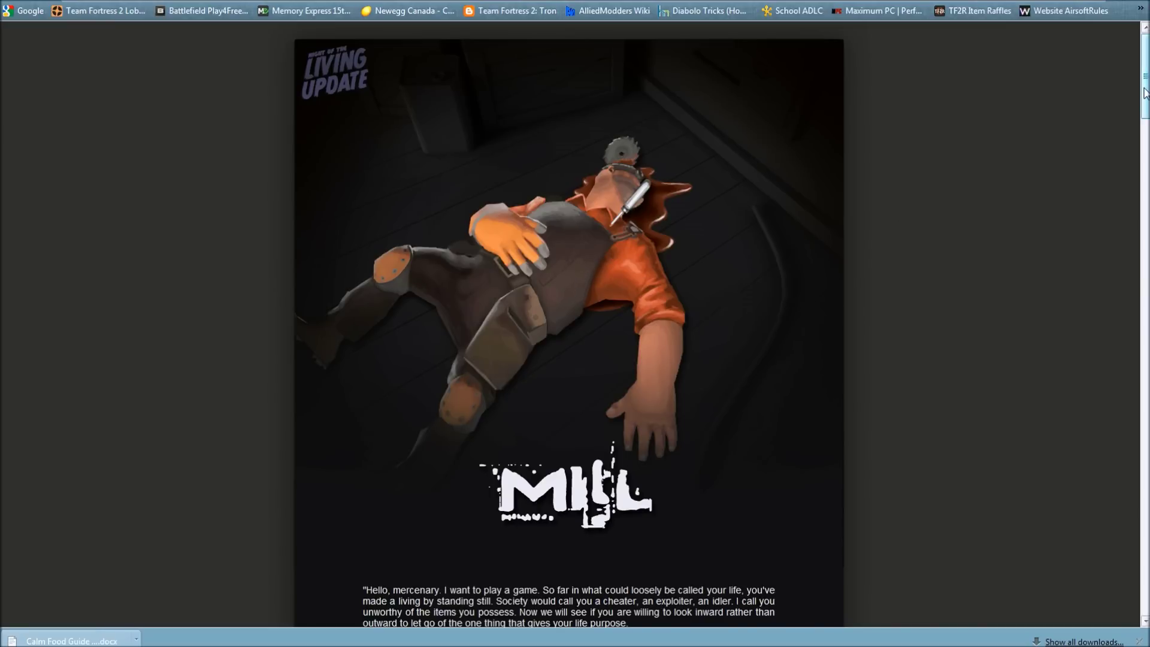
scroll(1145, 93, down, 4)
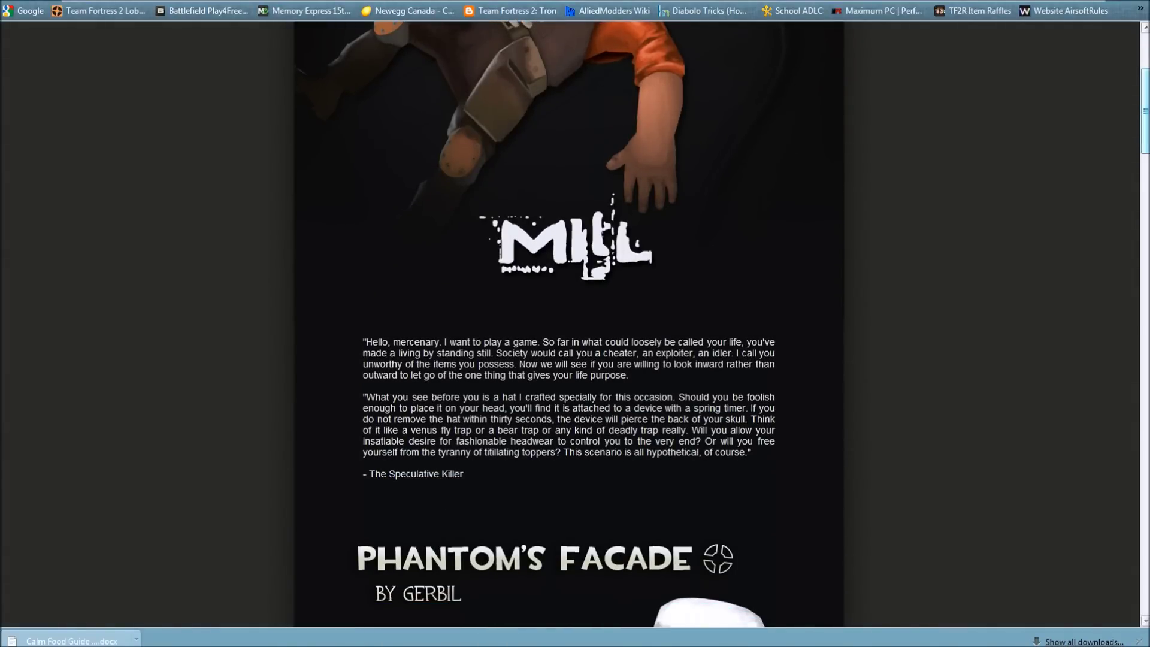
scroll(569, 324, down, 8)
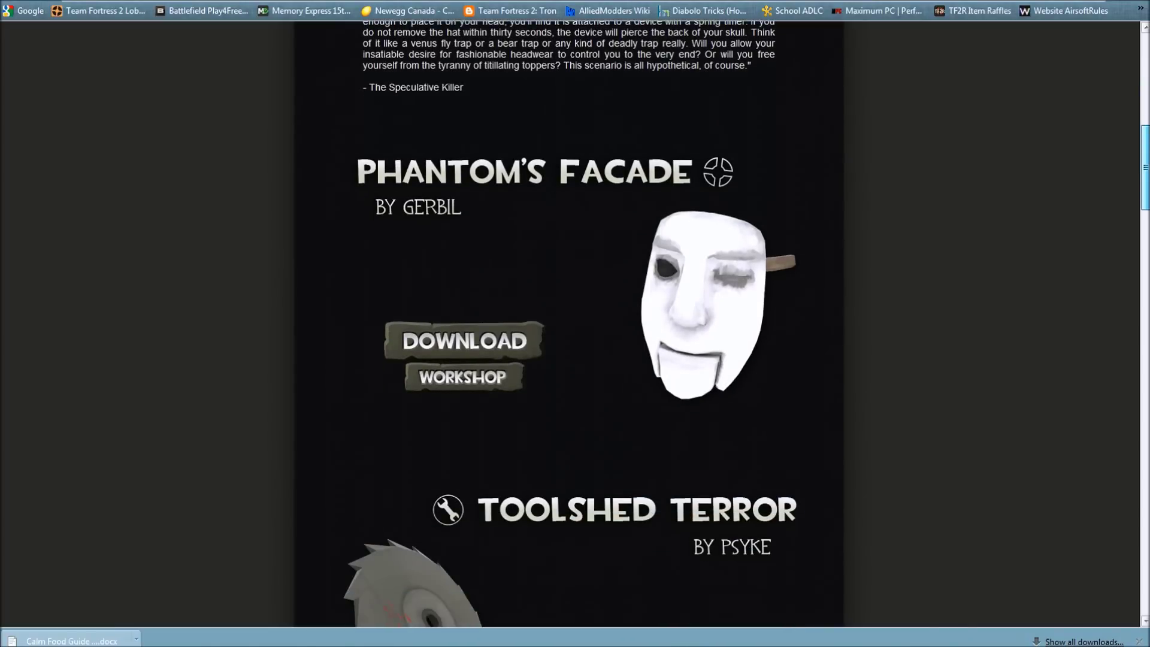
scroll(569, 323, down, 15)
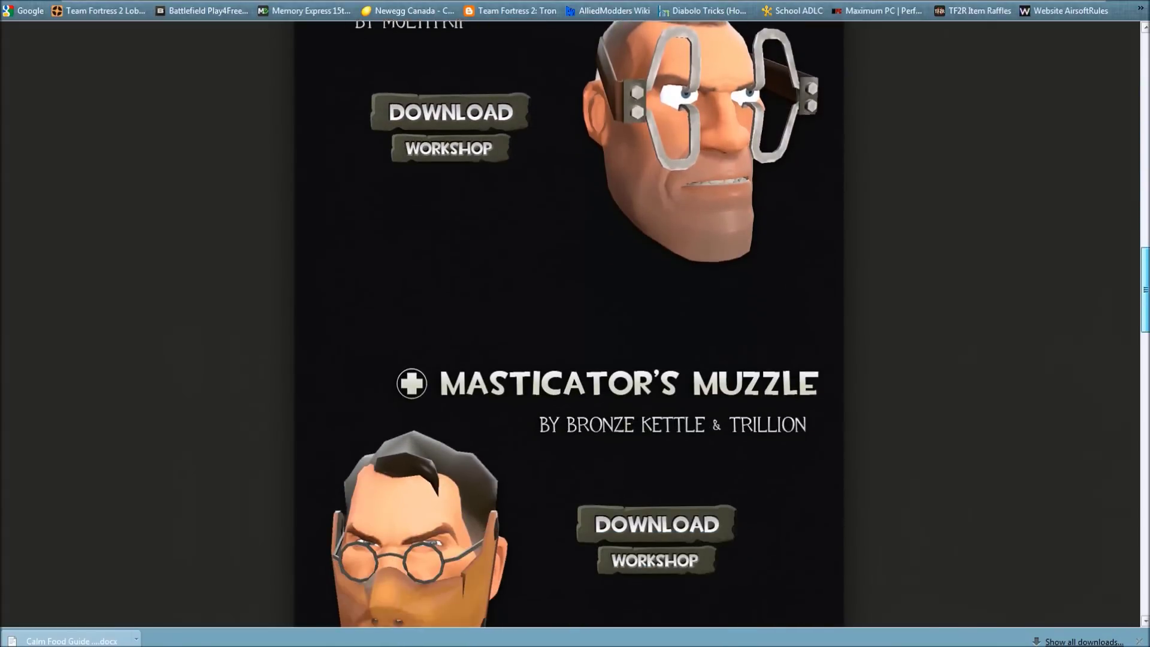
scroll(569, 324, down, 10)
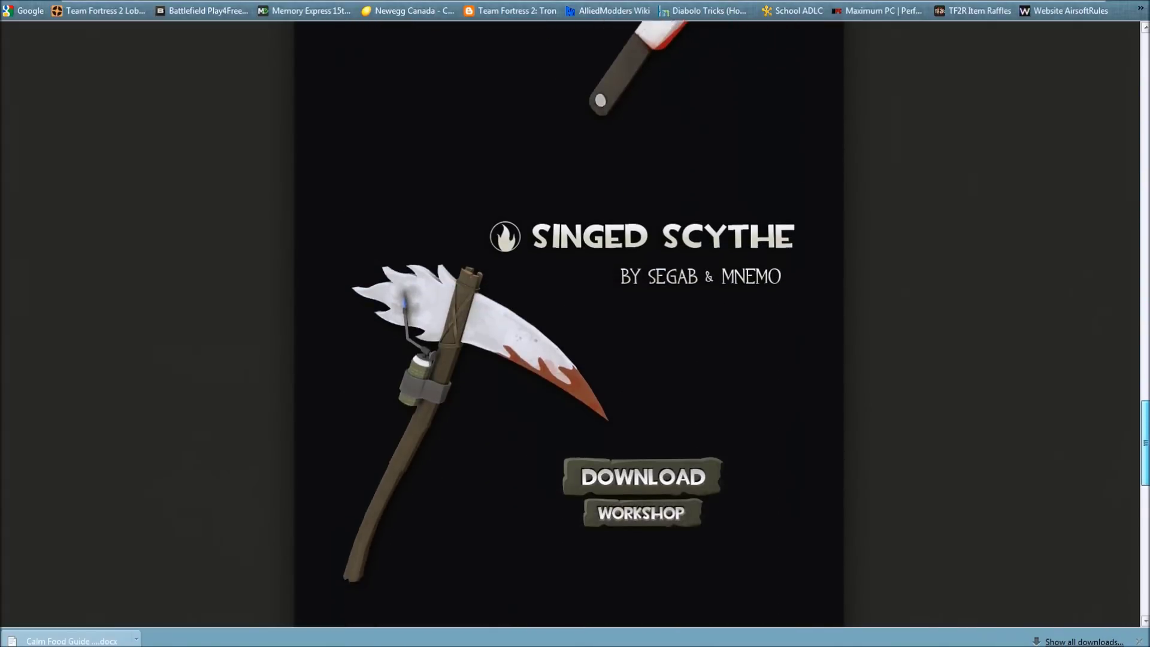
scroll(619, 344, up, 1)
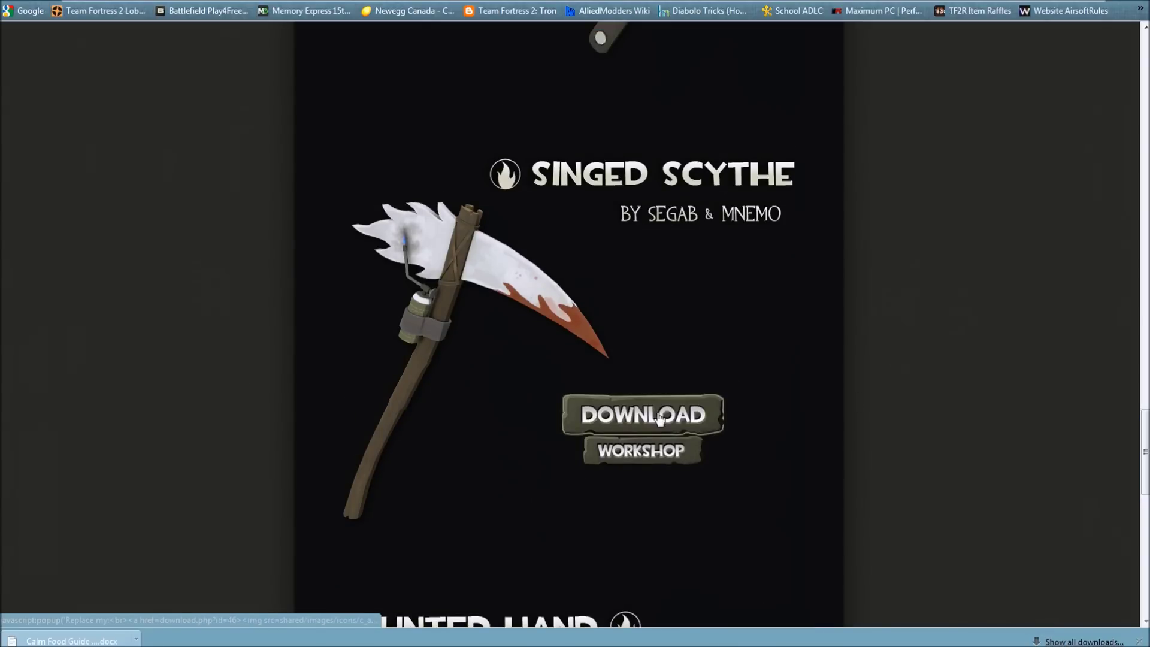
mouse_move(661, 415)
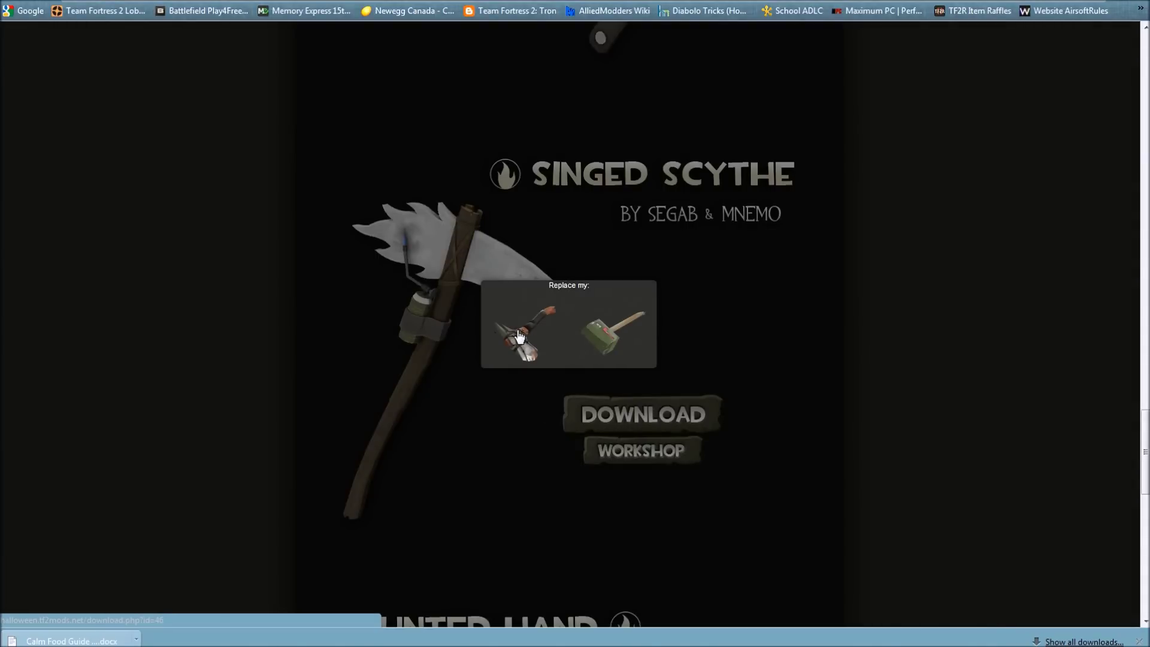
click(805, 311)
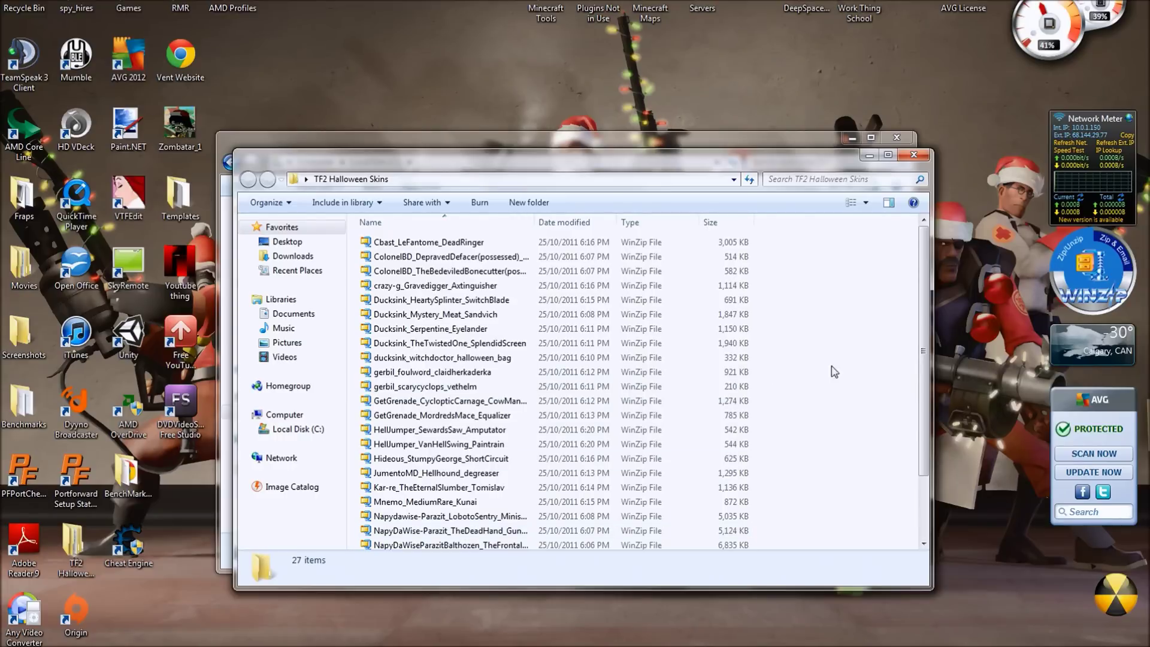
drag(924, 323, 943, 266)
drag(914, 262, 931, 366)
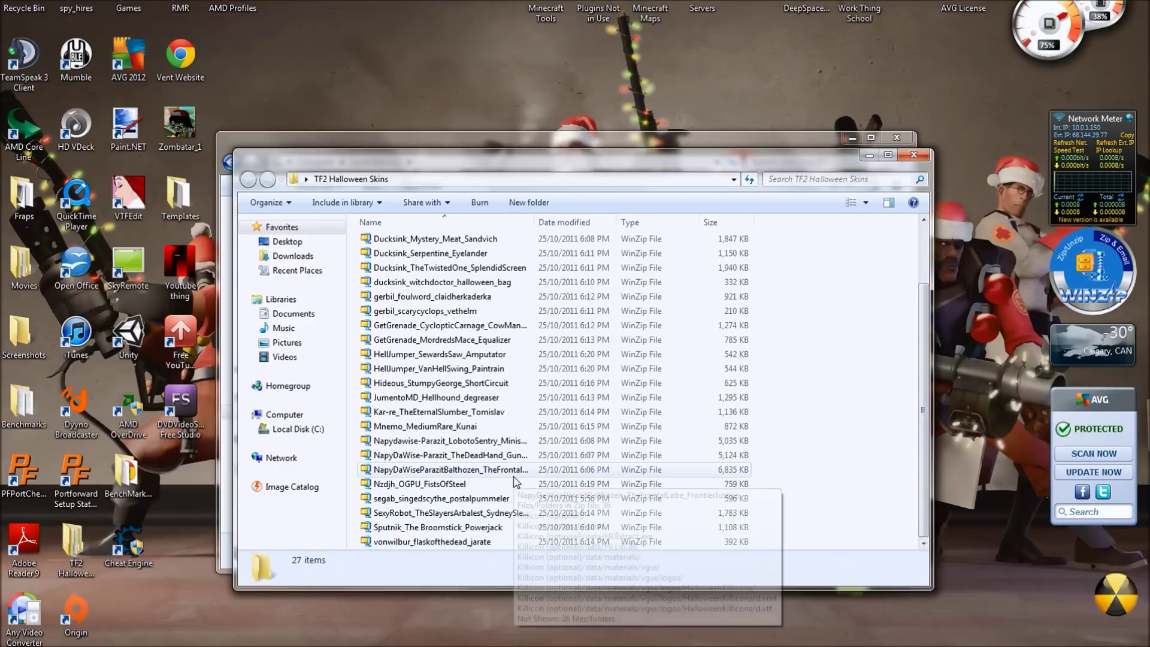
mouse_move(504, 499)
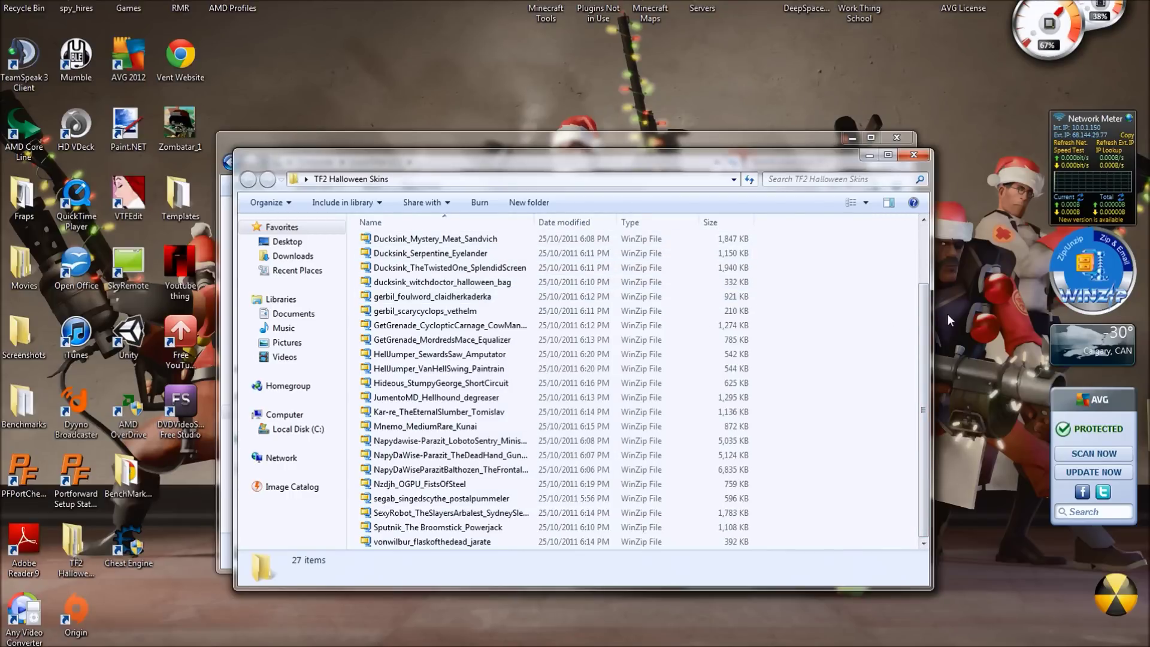
scroll(930, 335, up, 1)
drag(933, 277, 928, 276)
scroll(870, 260, up, 1)
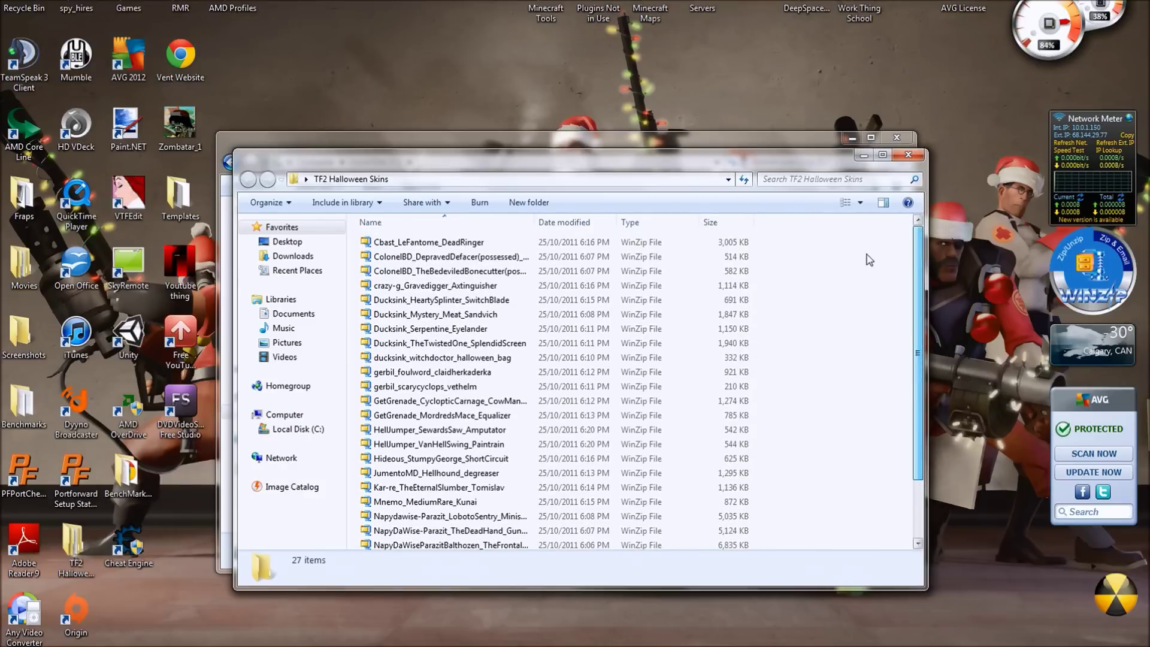
mouse_move(510, 272)
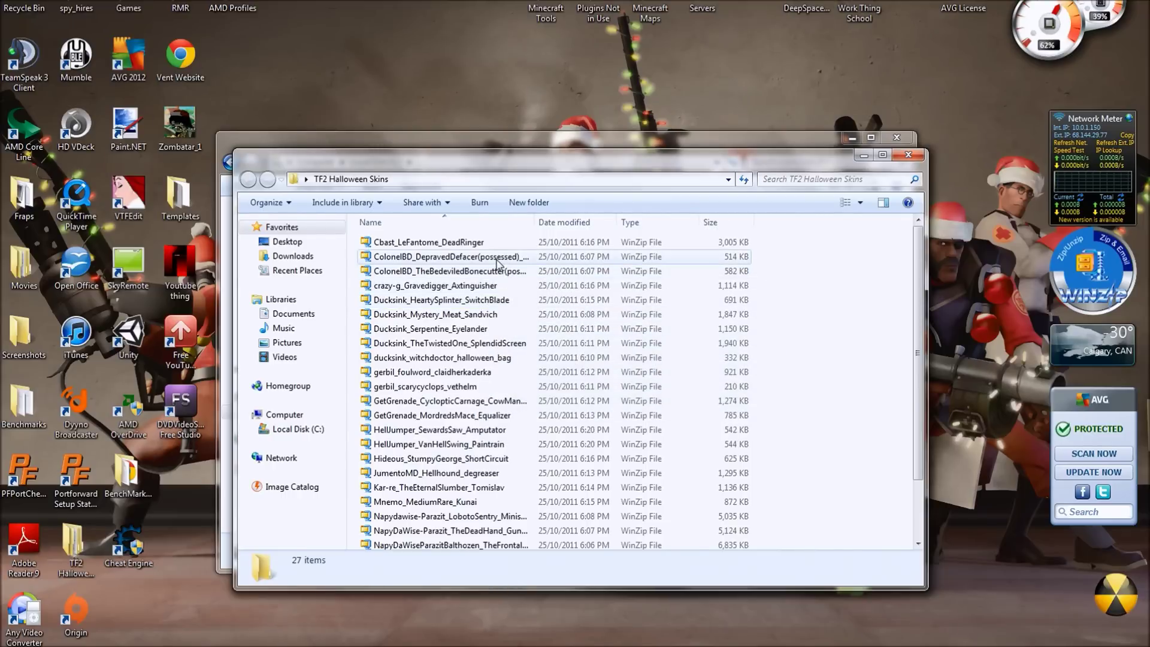
mouse_move(469, 261)
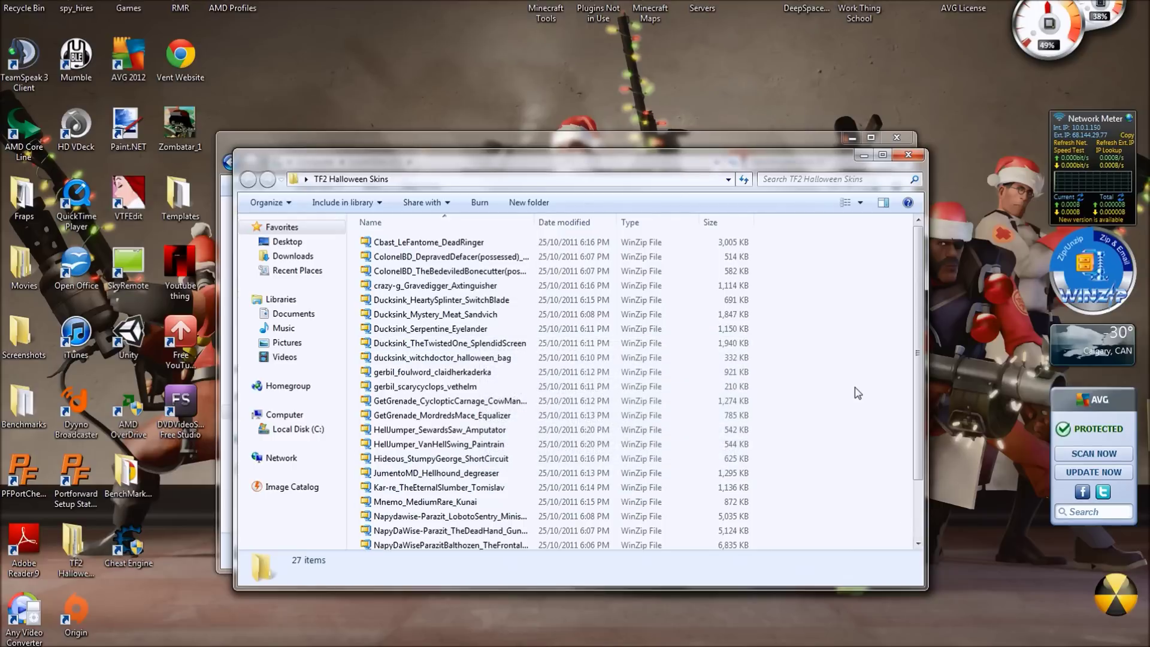
Open Cbast_LeFantome_DeadRinger in WinZip, with the Local Disk (C:) Explorer window brought forward
click(470, 247)
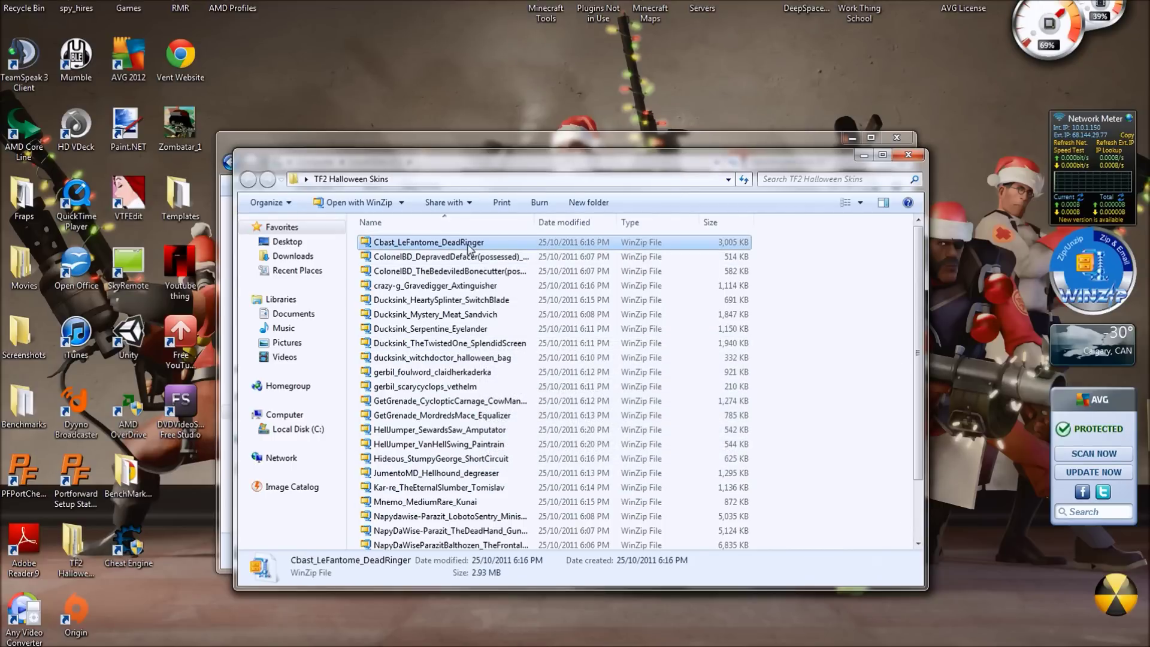
click(402, 204)
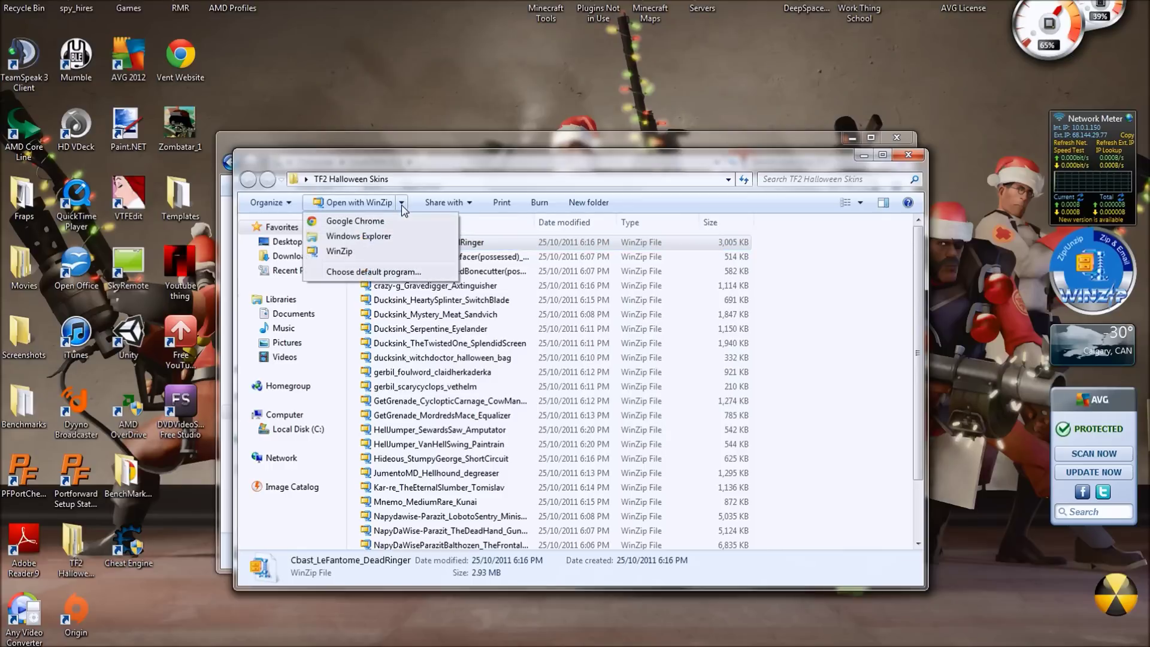
click(363, 252)
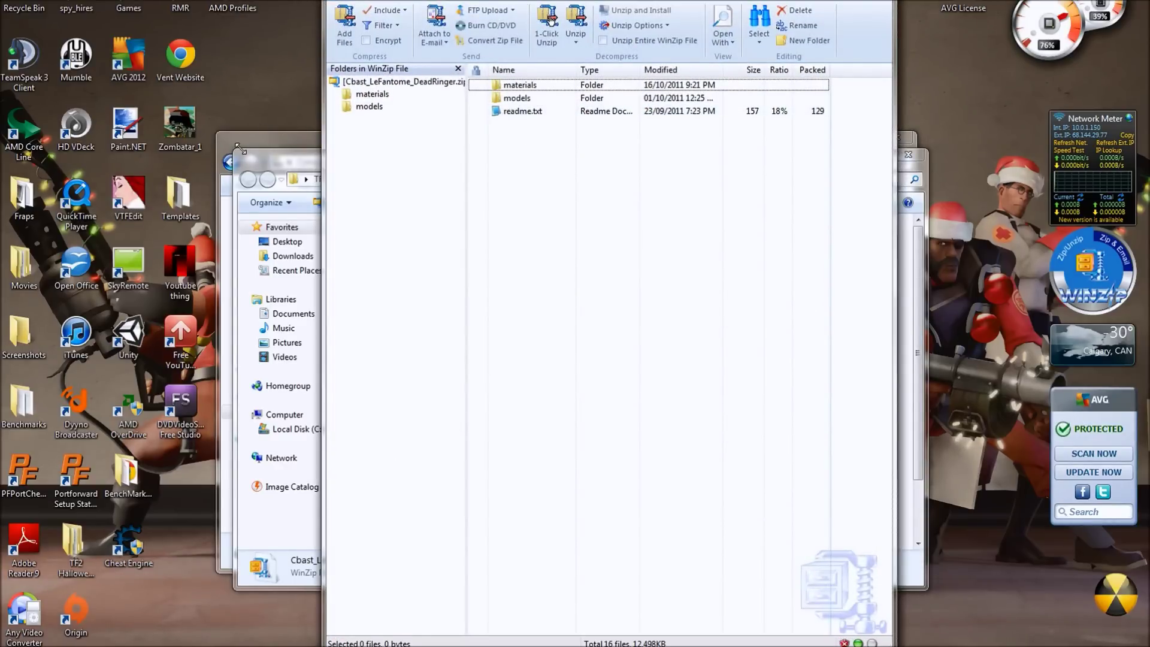
click(274, 135)
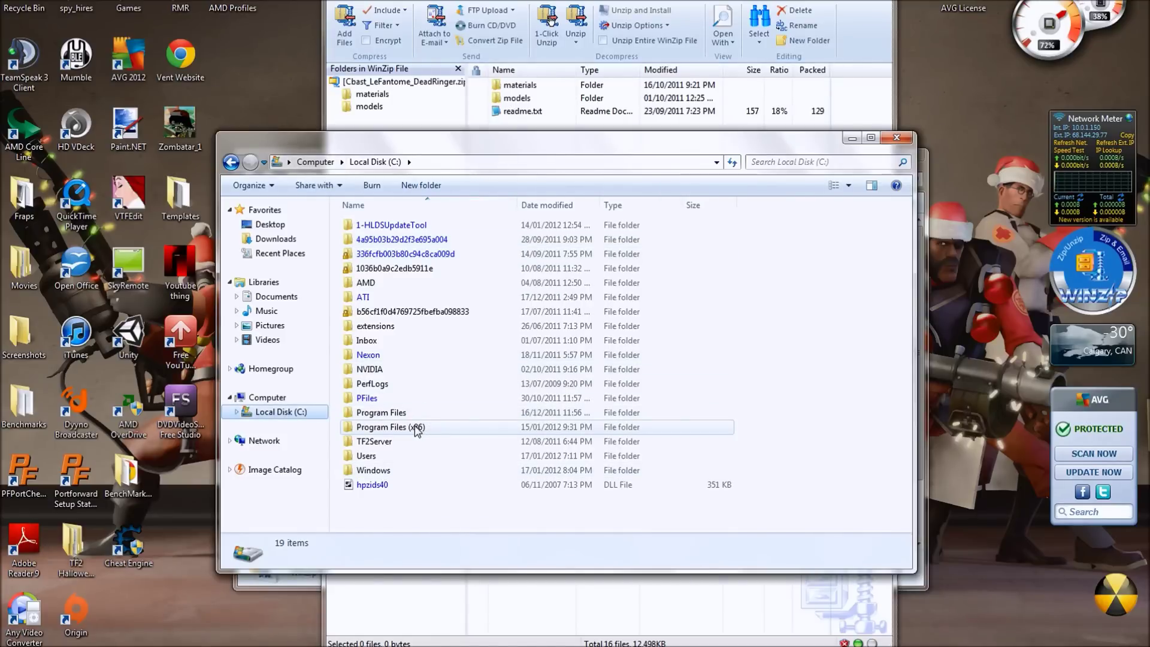
Navigate Explorer to Program Files (x86)\Steam\steamapps\<account folder>\team fortress 2\tf
click(437, 434)
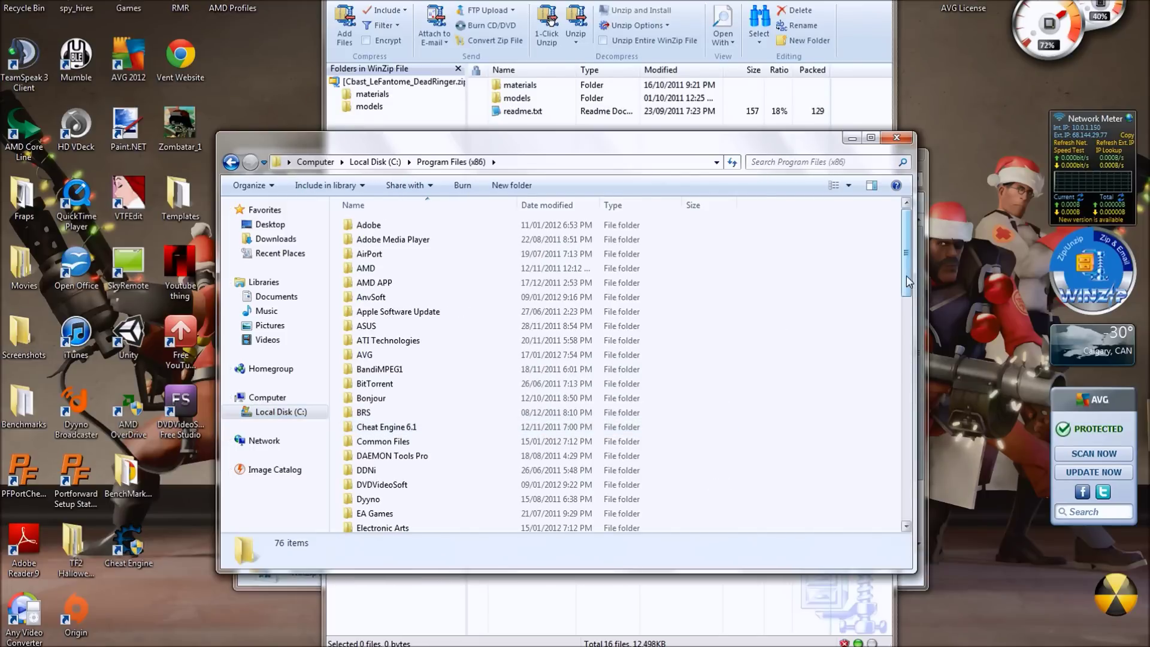
scroll(773, 282, down, 15)
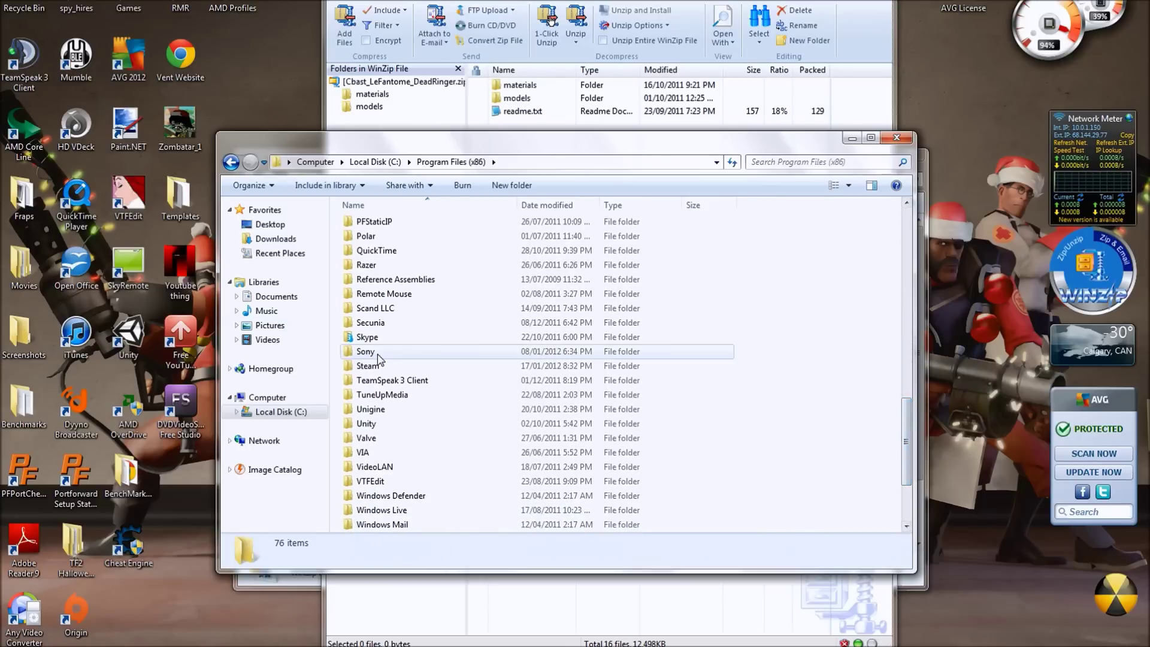
click(371, 368)
double_click(371, 367)
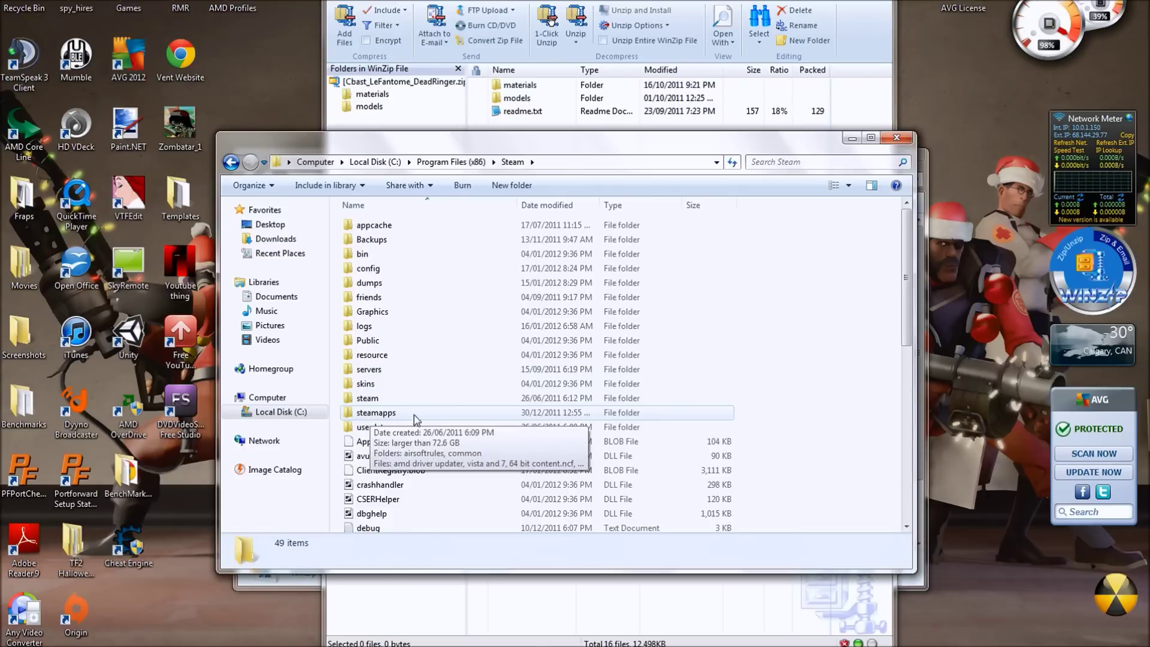
click(391, 416)
double_click(391, 414)
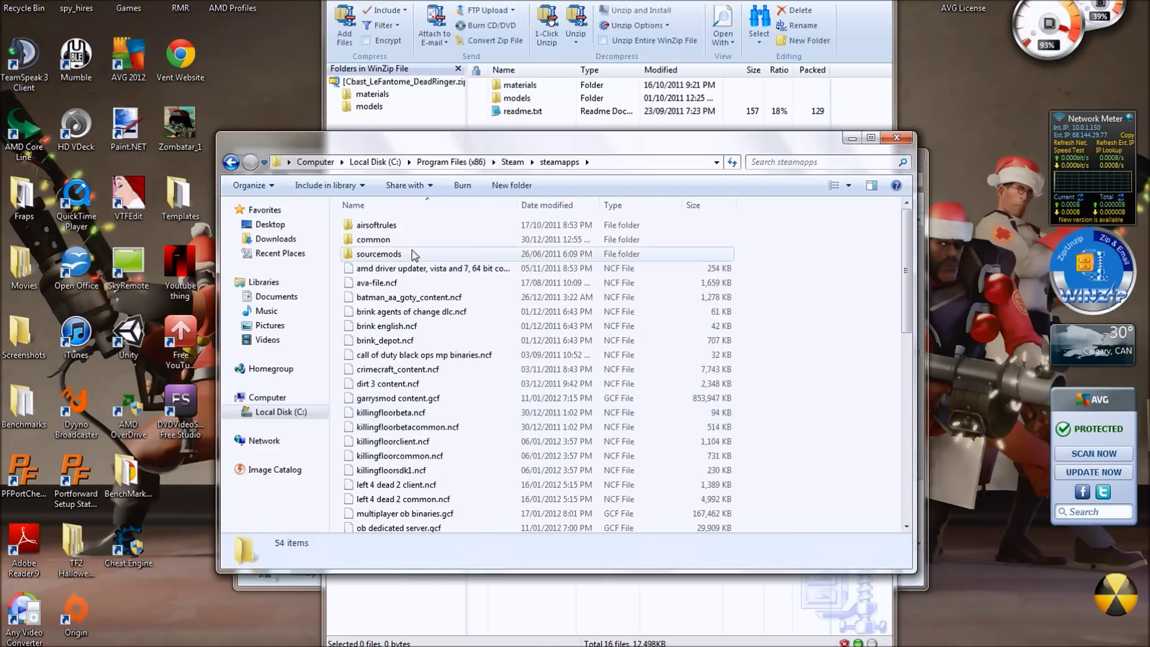
double_click(386, 226)
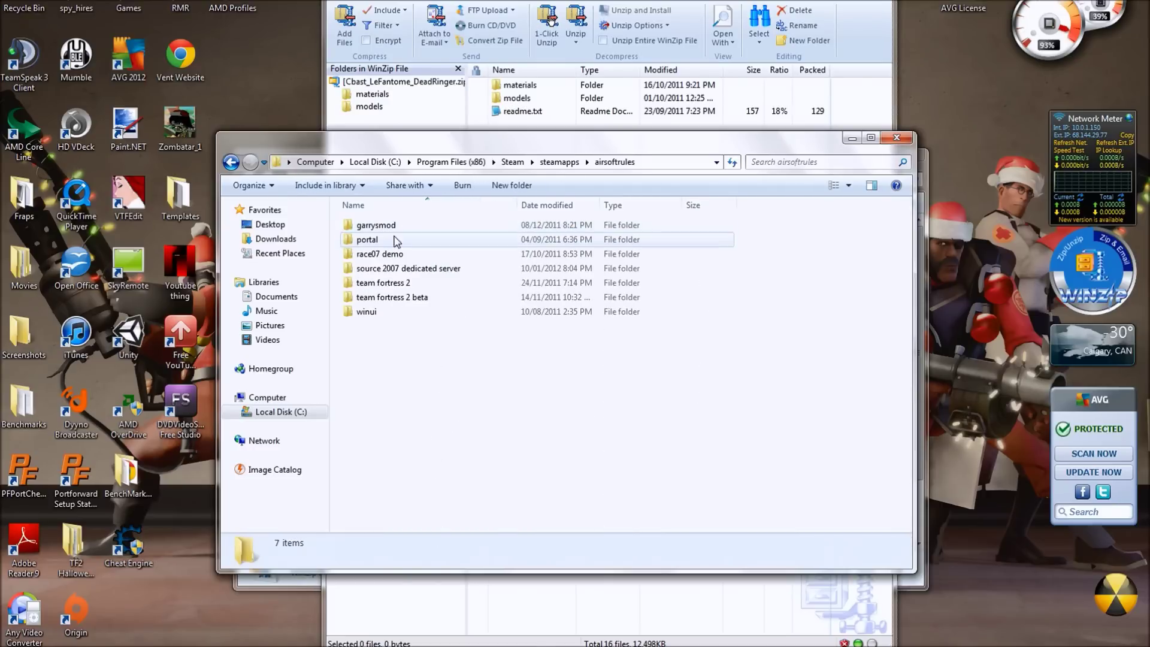
click(405, 285)
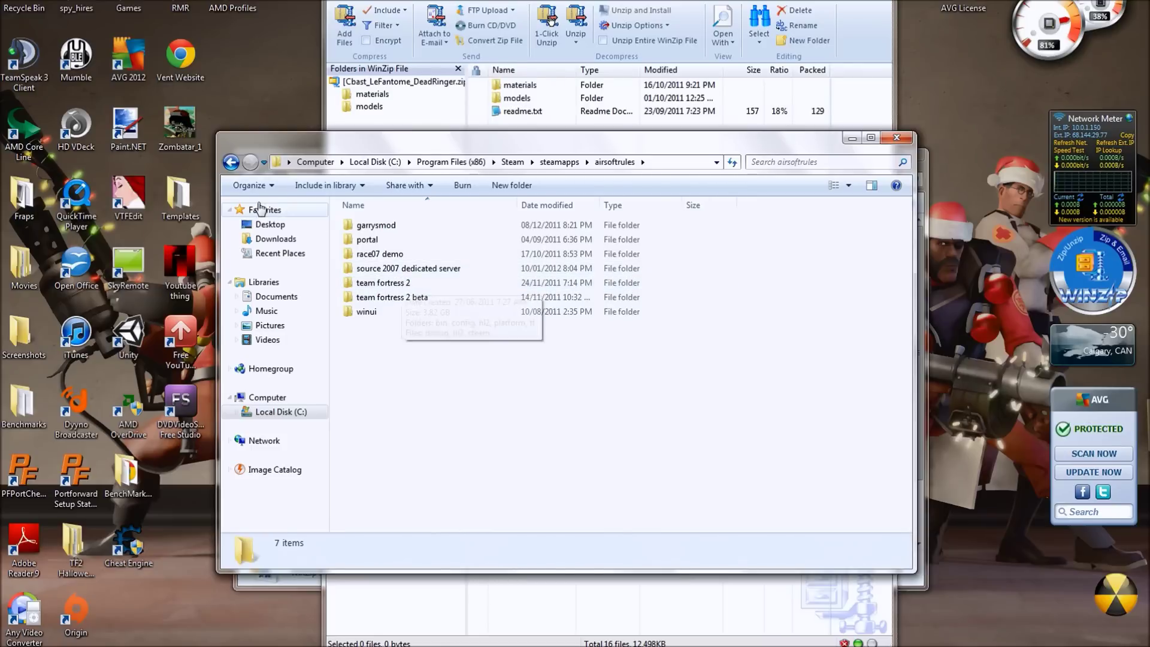
click(231, 161)
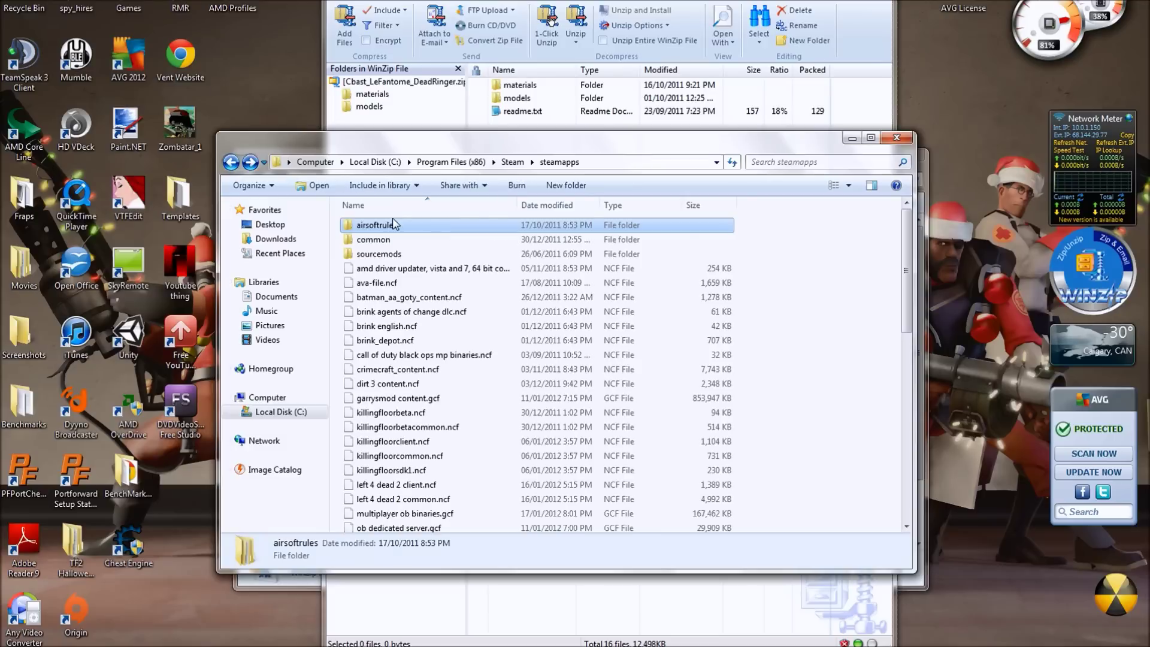
click(250, 162)
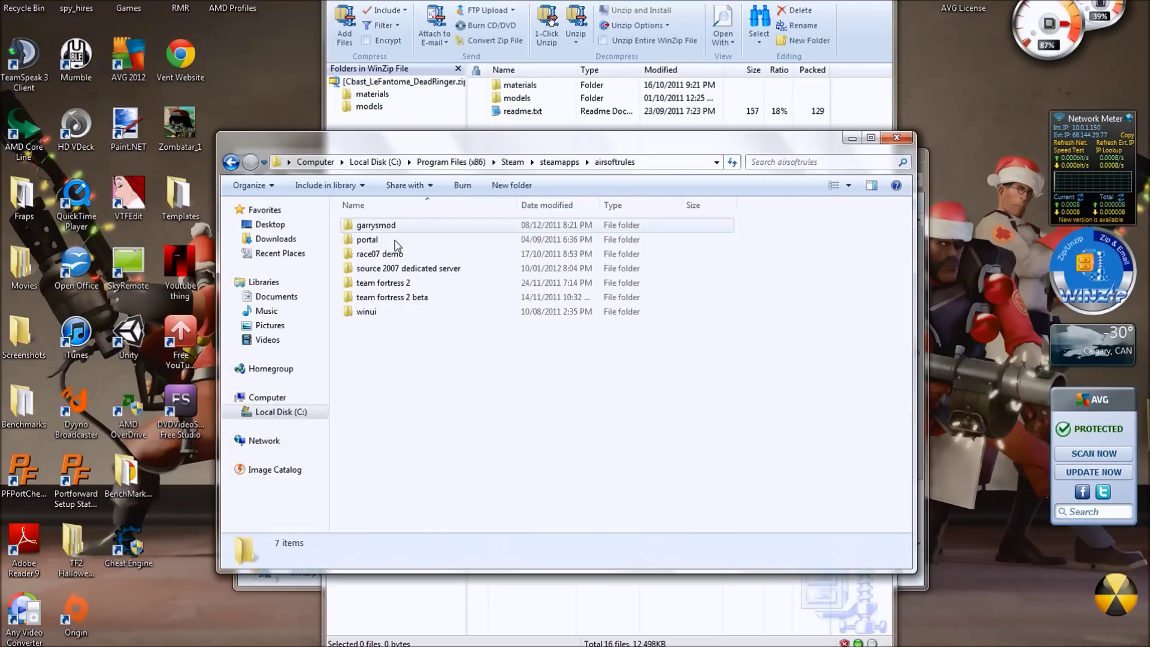
double_click(385, 283)
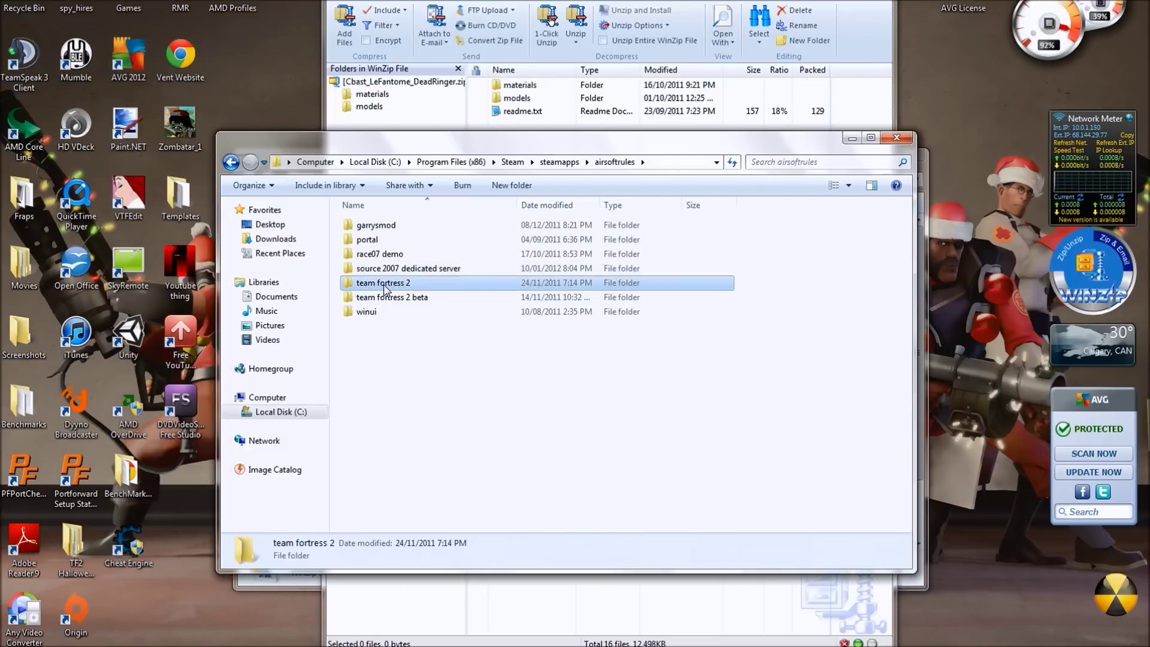
double_click(377, 284)
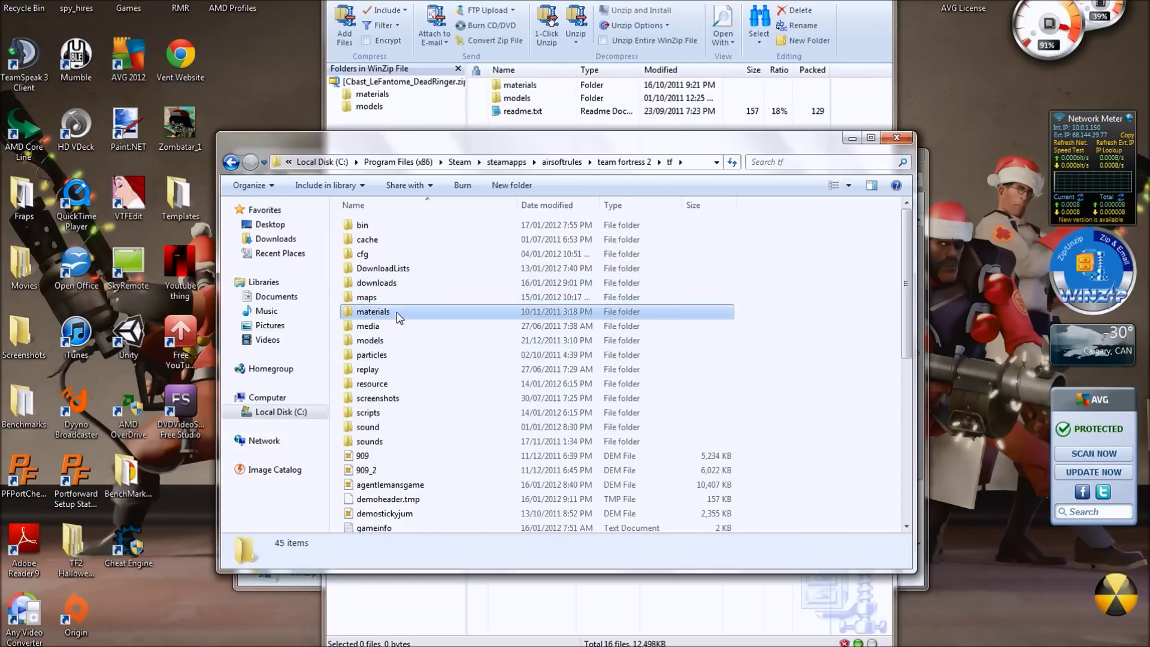
Drag the zip's materials and models folders from WinZip into the tf folder
click(384, 340)
click(519, 85)
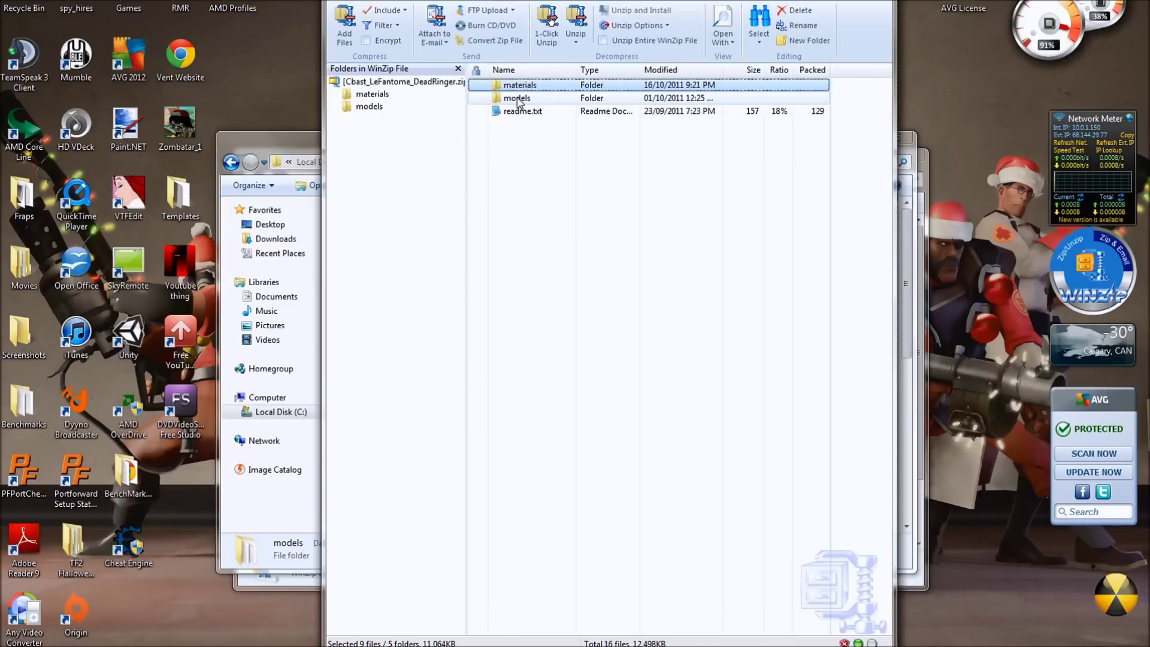
shift+click(519, 100)
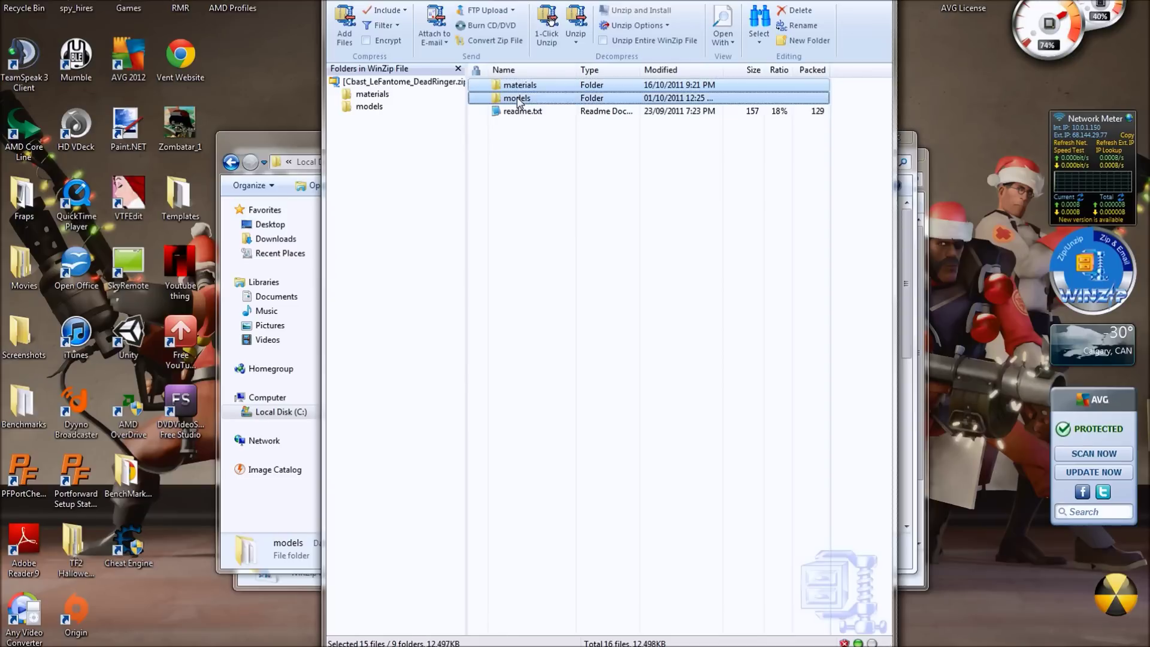
drag(517, 103, 892, 318)
drag(906, 421, 905, 425)
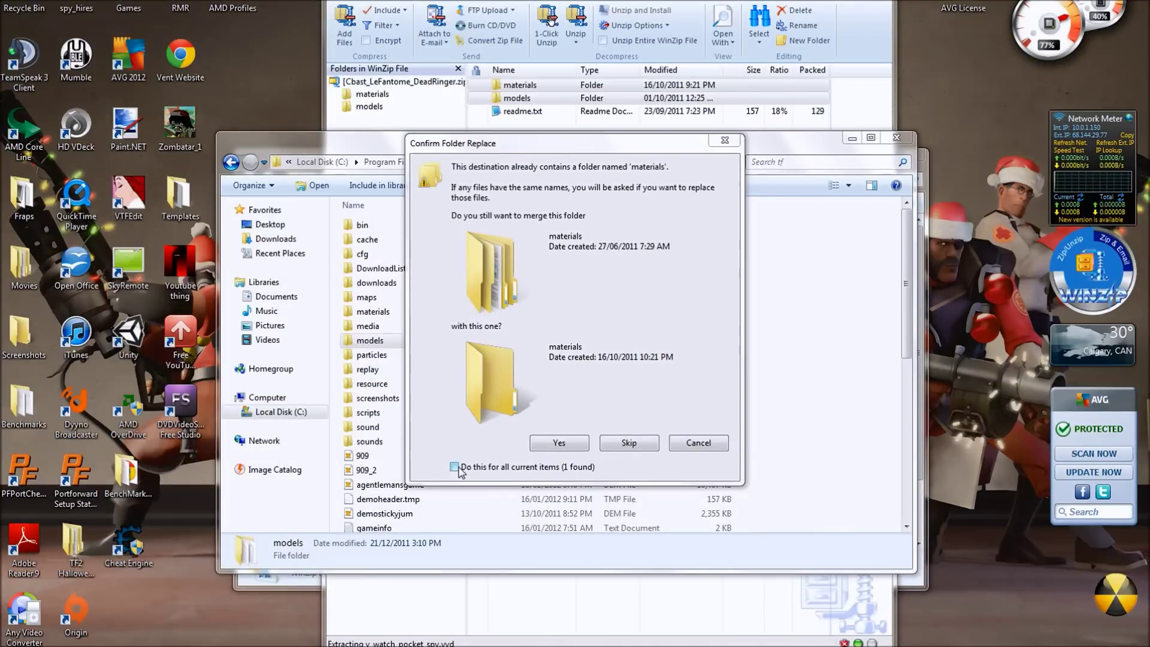
Merge into the existing materials folder for all items and replace conflicting files with the skin's versions
click(454, 467)
click(551, 442)
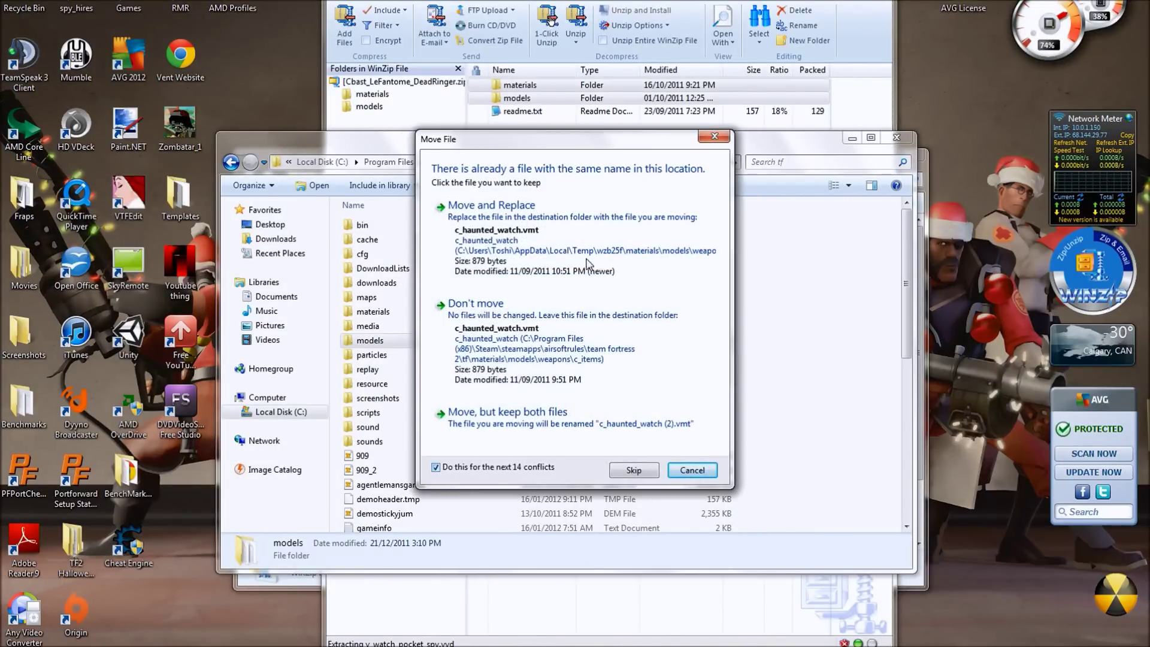
click(589, 263)
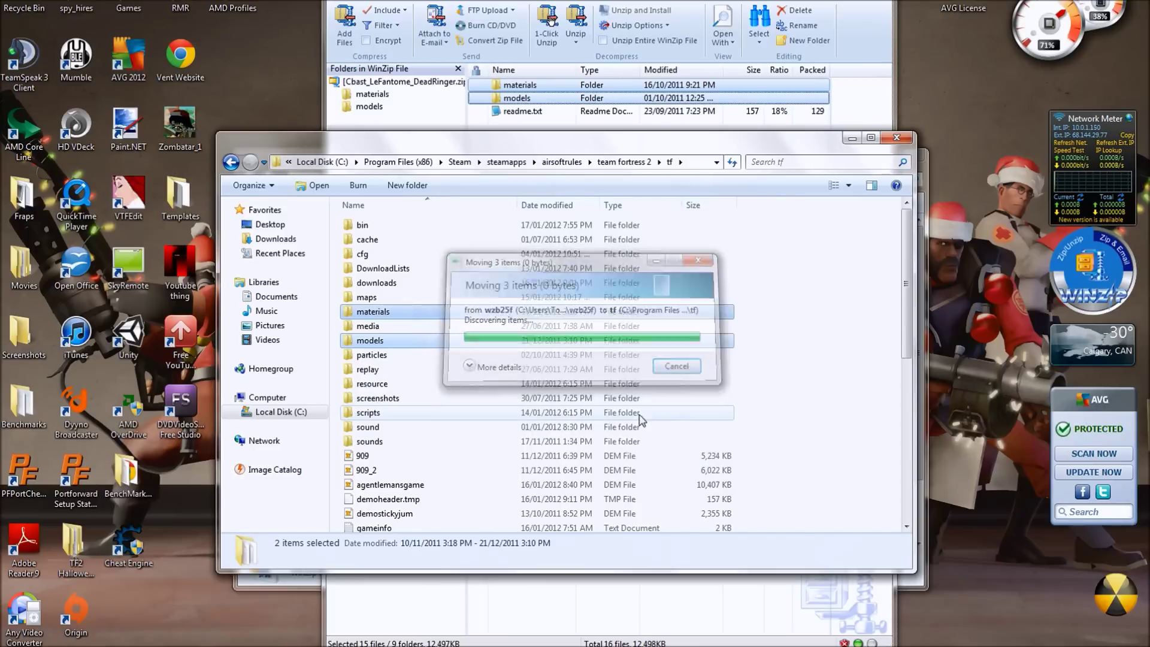